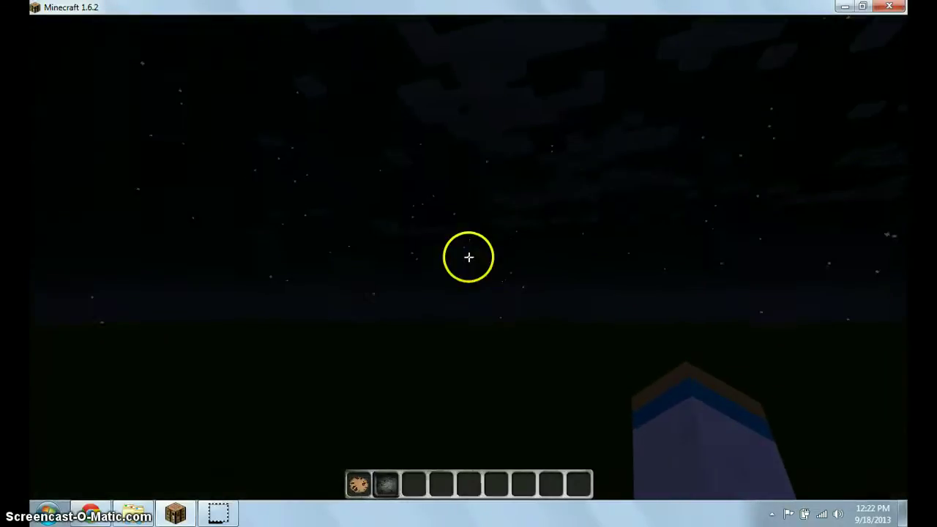
pyautogui.press('Escape')
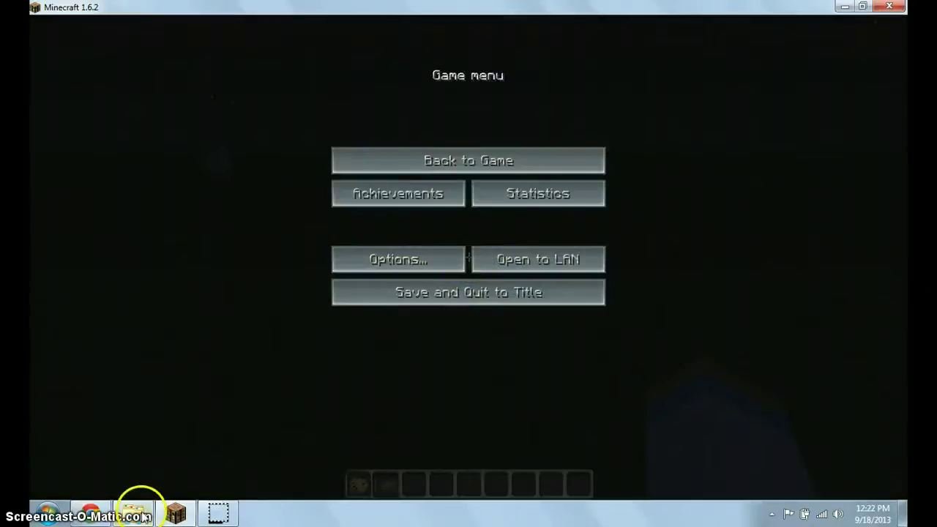
pyautogui.moveTo(145, 517)
pyautogui.click(197, 396)
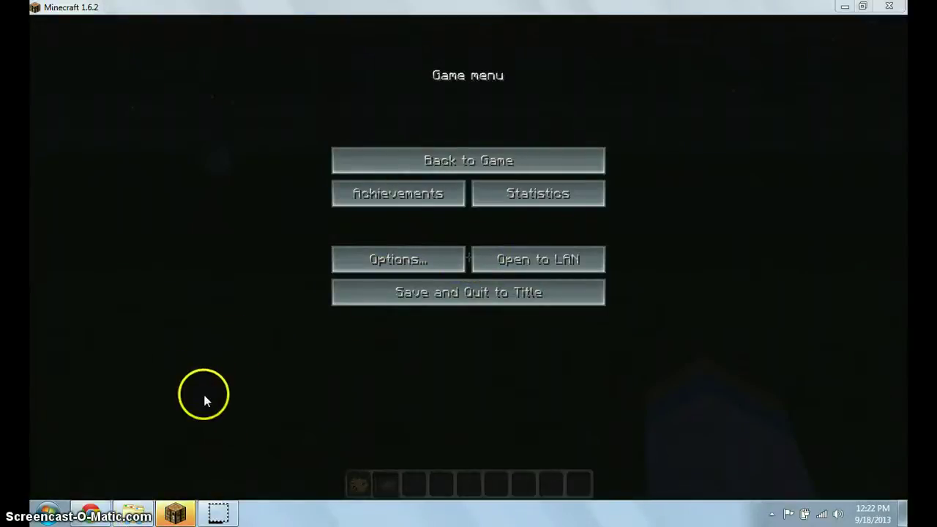
pyautogui.click(424, 157)
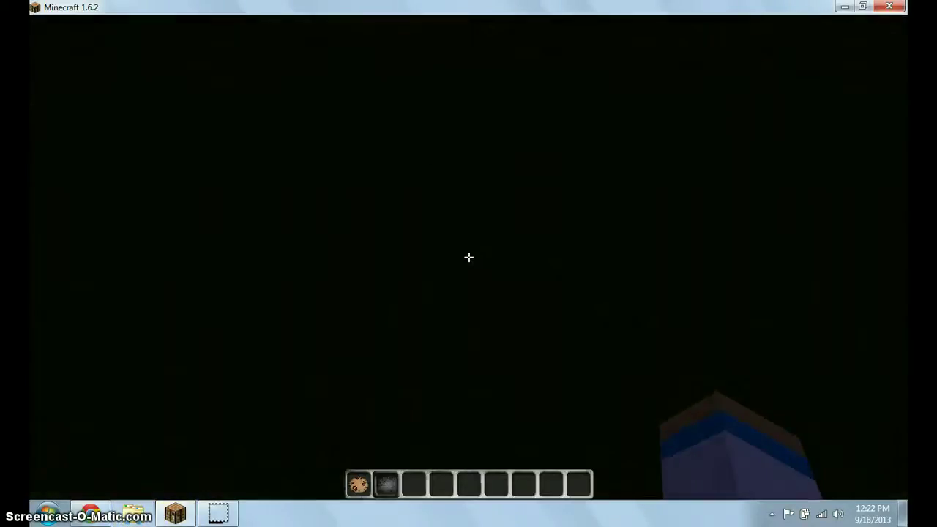
# Explore the flat world at night with the Smooth Realistic resource pack active, breaking a few ground blocks along the way
pyautogui.scroll(1, 469, 257)
pyautogui.scroll(-2, 469, 257)
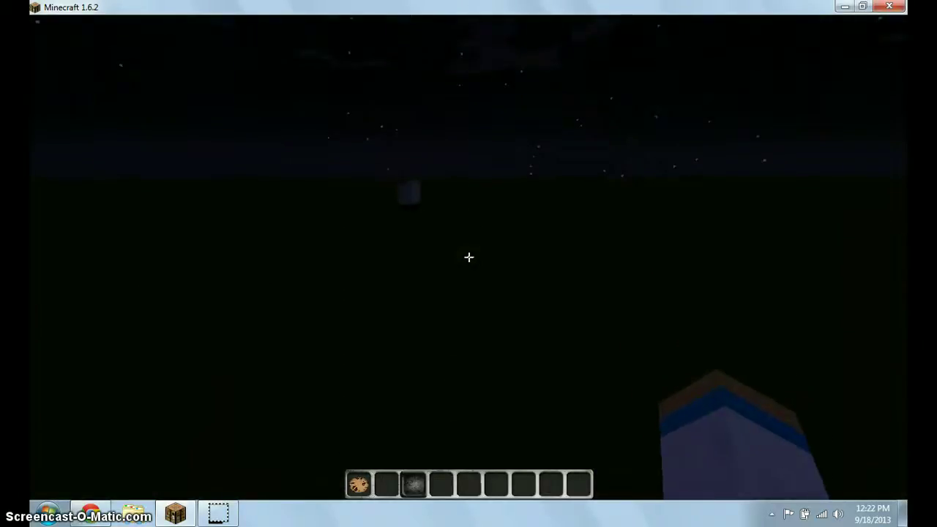
pyautogui.click(469, 257)
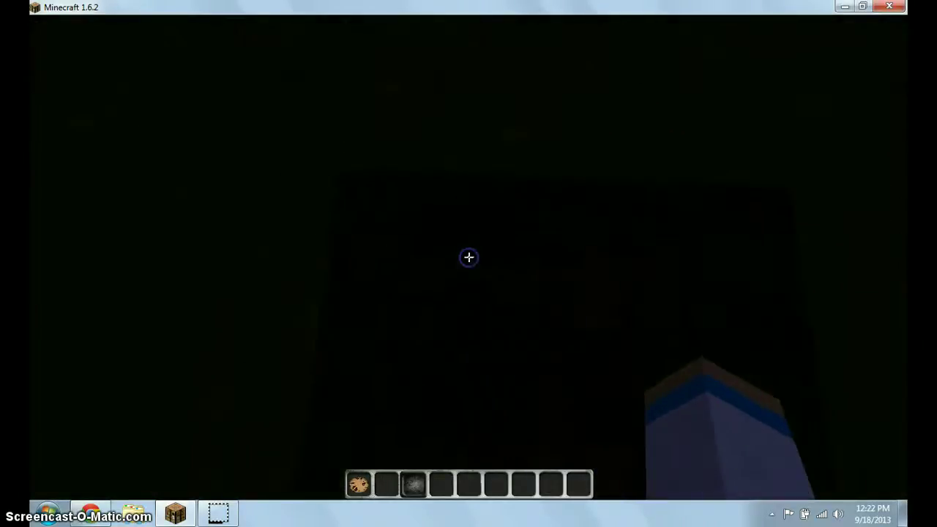
pyautogui.click(468, 257)
pyautogui.click(469, 257)
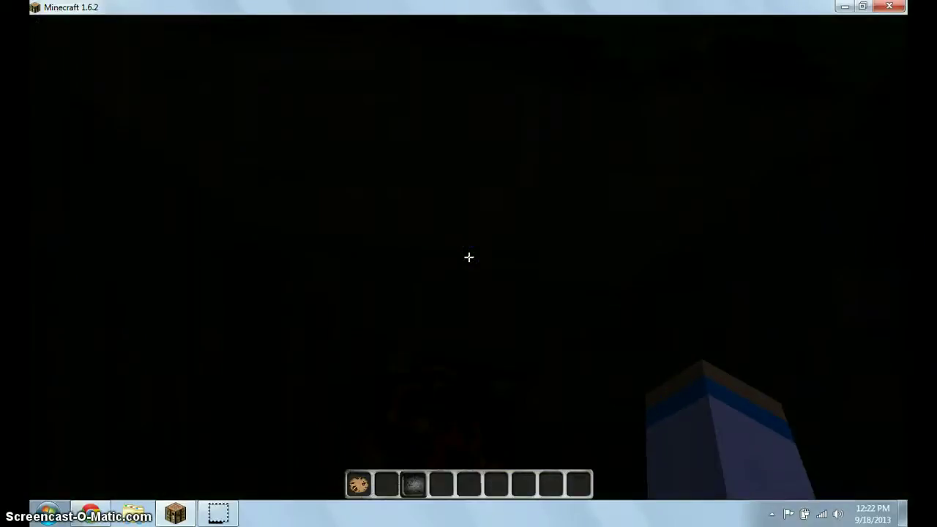
pyautogui.click(469, 257)
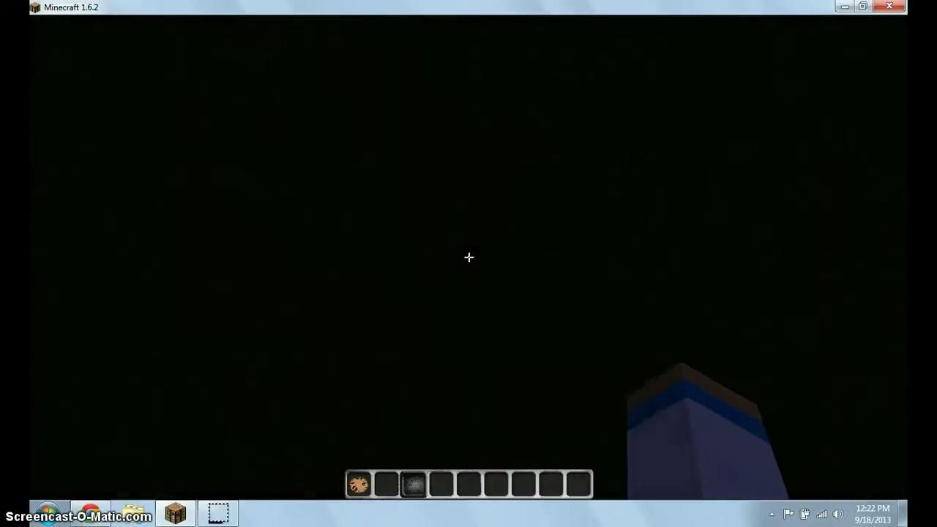
pyautogui.press('w')
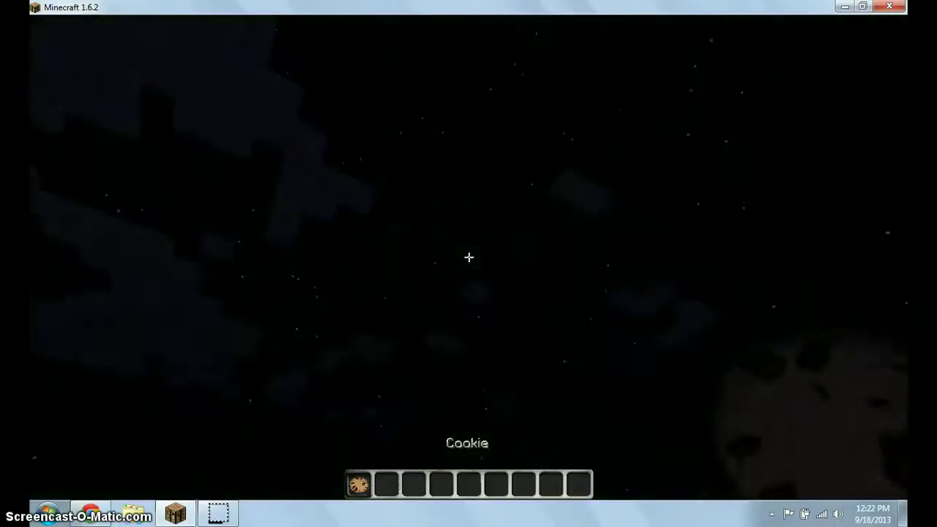
# Switch the resource pack from MC 1.6.2 [x64] Smooth Realistic to Default and return to the game
pyautogui.press('Escape')
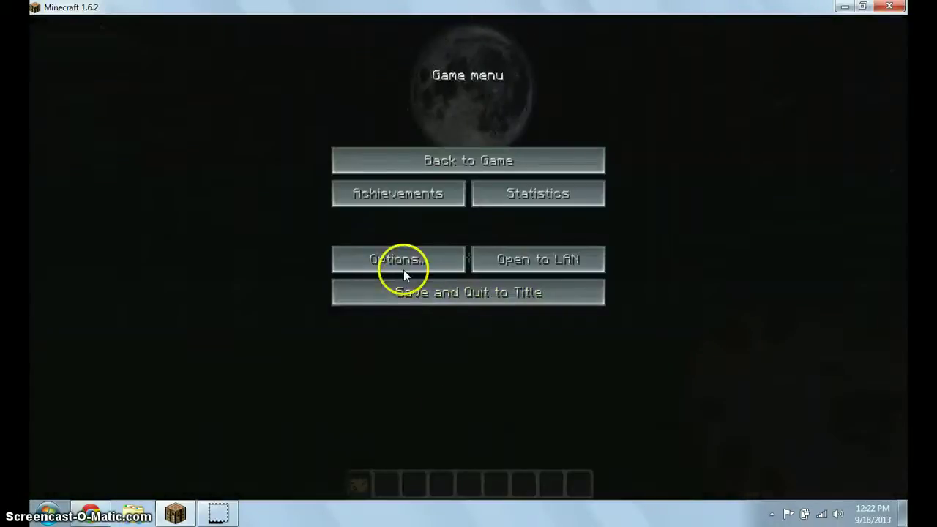
pyautogui.click(404, 270)
pyautogui.click(372, 300)
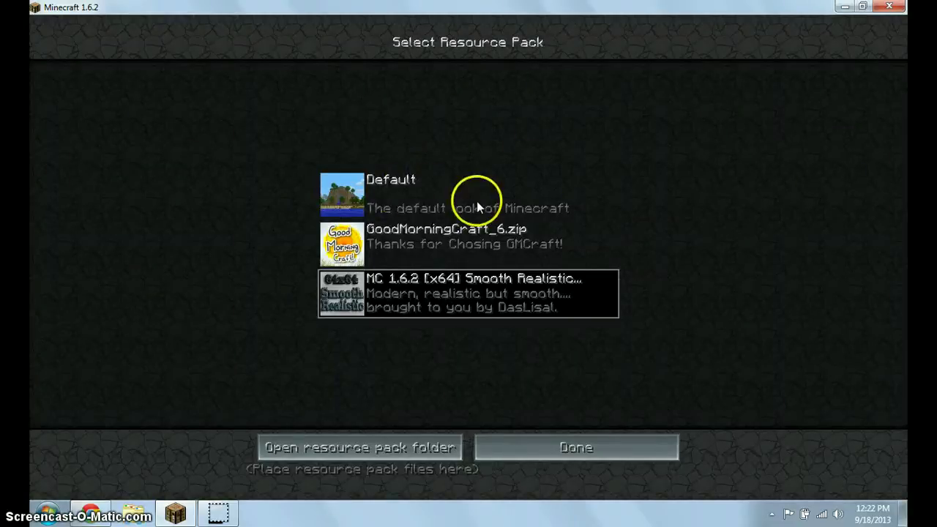
pyautogui.click(423, 209)
pyautogui.click(566, 447)
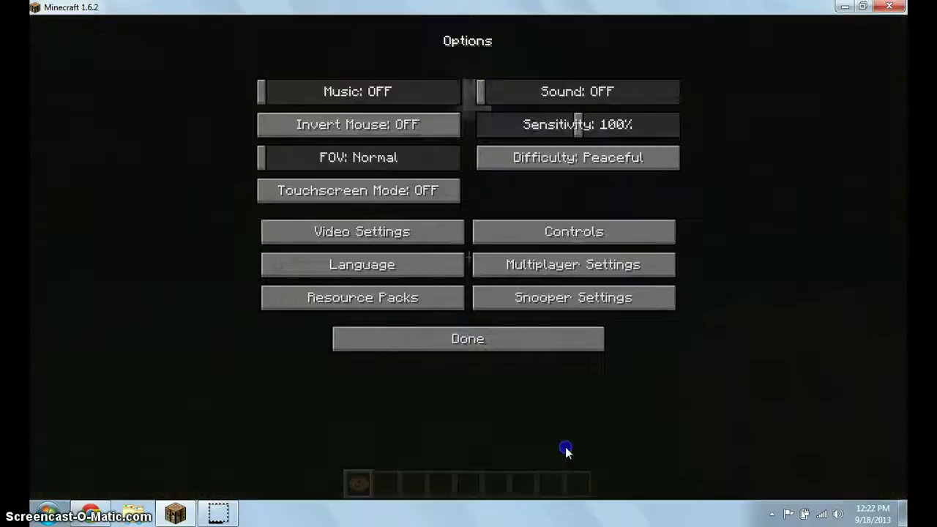
pyautogui.click(508, 334)
pyautogui.click(496, 176)
# Examine the sheep, chests, placed blocks and night sky in the world with the Default resource pack
pyautogui.scroll(-1, 469, 257)
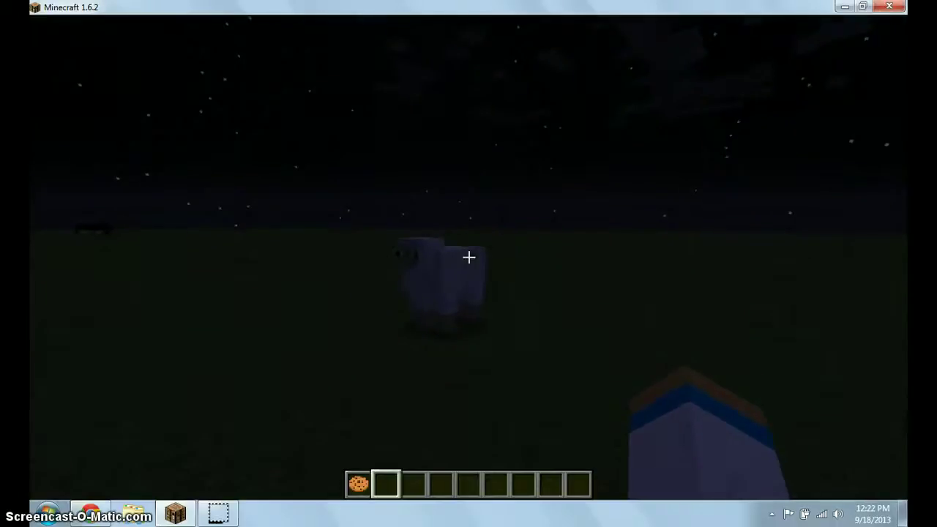
pyautogui.press('w')
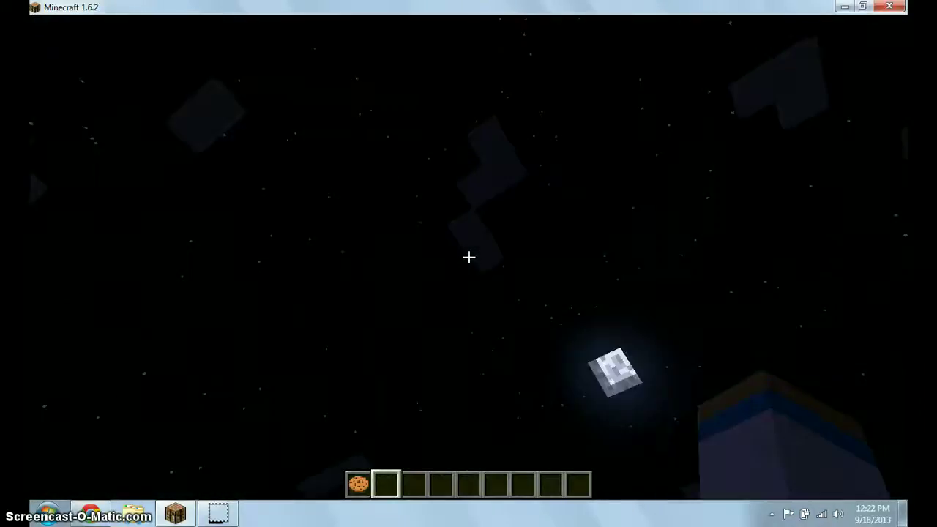
pyautogui.click(469, 257)
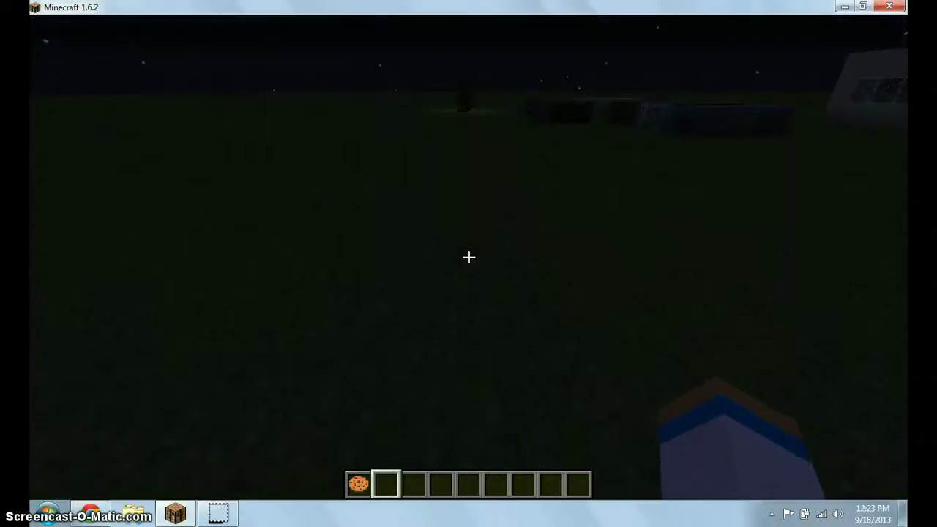
pyautogui.press('w')
pyautogui.press('space')
pyautogui.press('space')
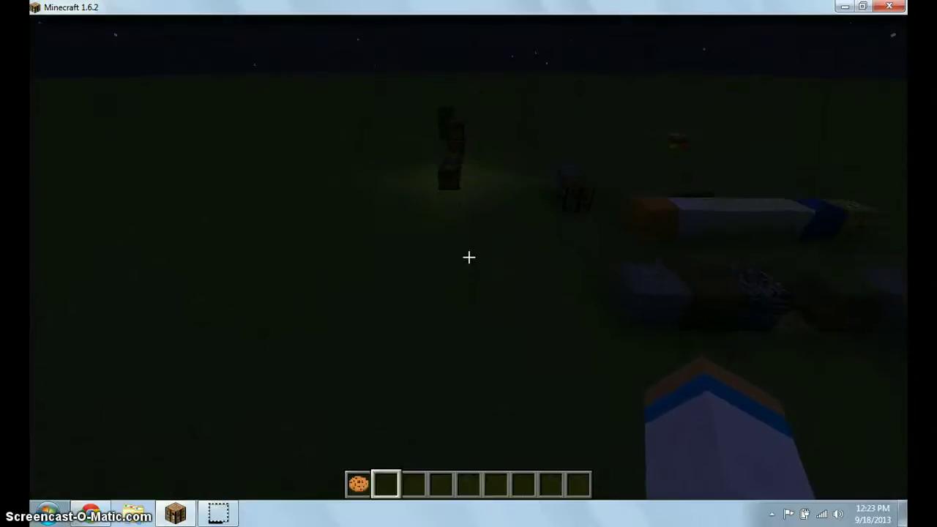
pyautogui.press('w')
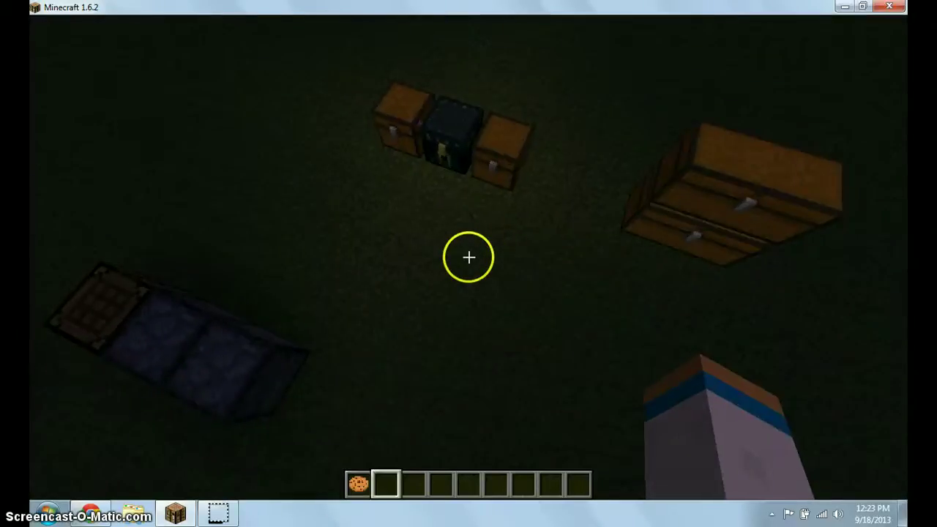
pyautogui.press('space')
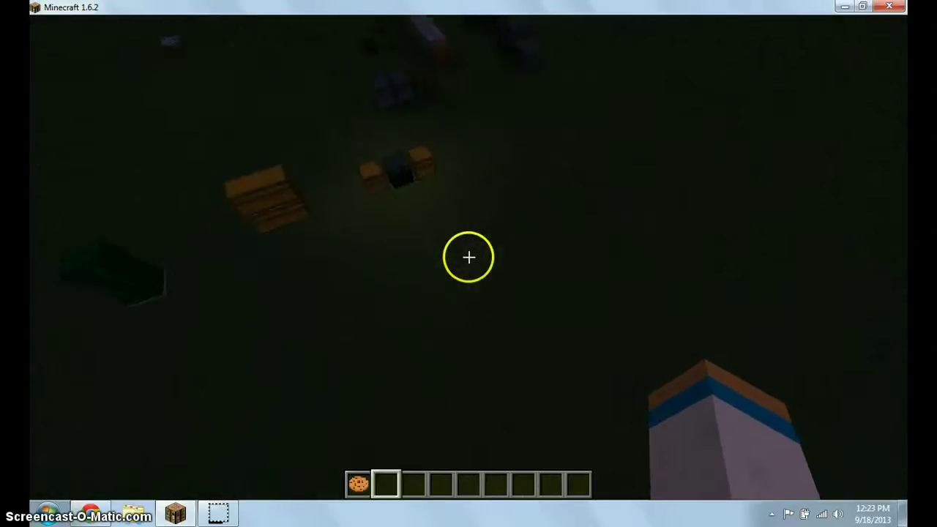
pyautogui.press('space')
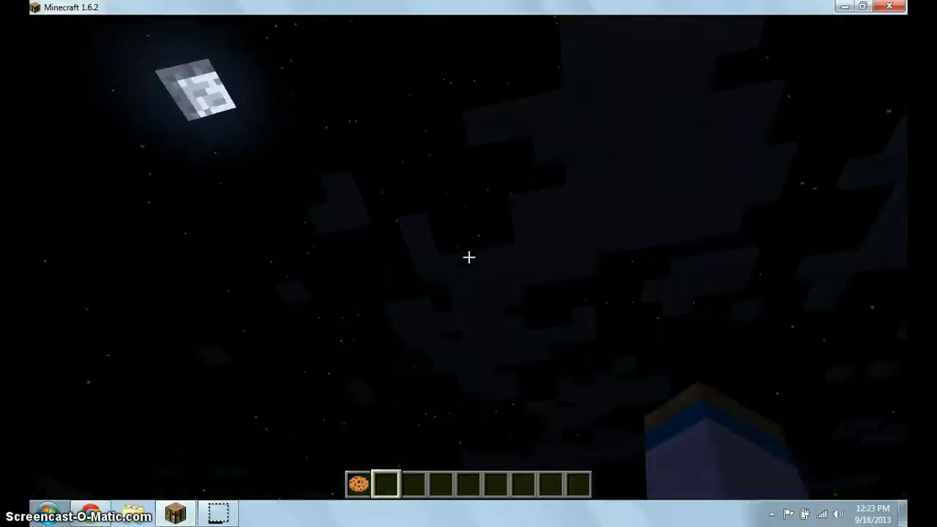
pyautogui.press('Escape')
pyautogui.click(545, 258)
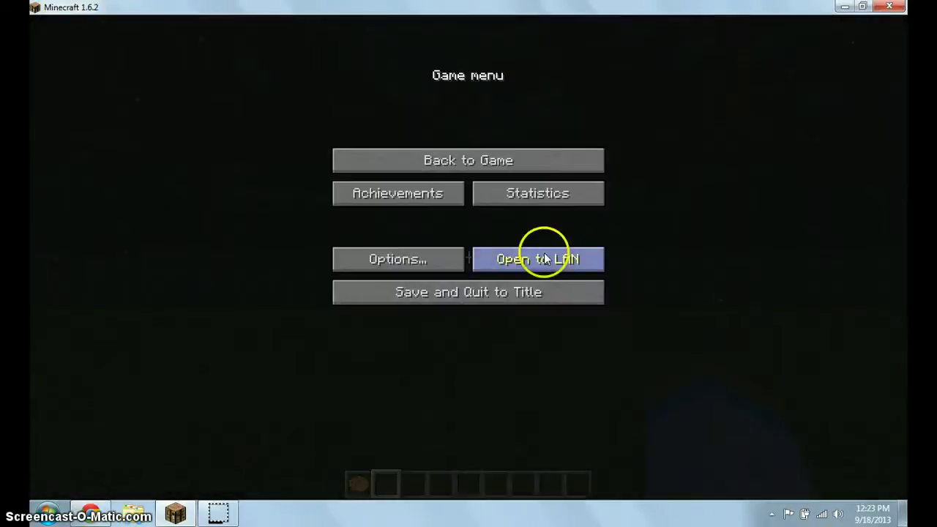
pyautogui.click(391, 258)
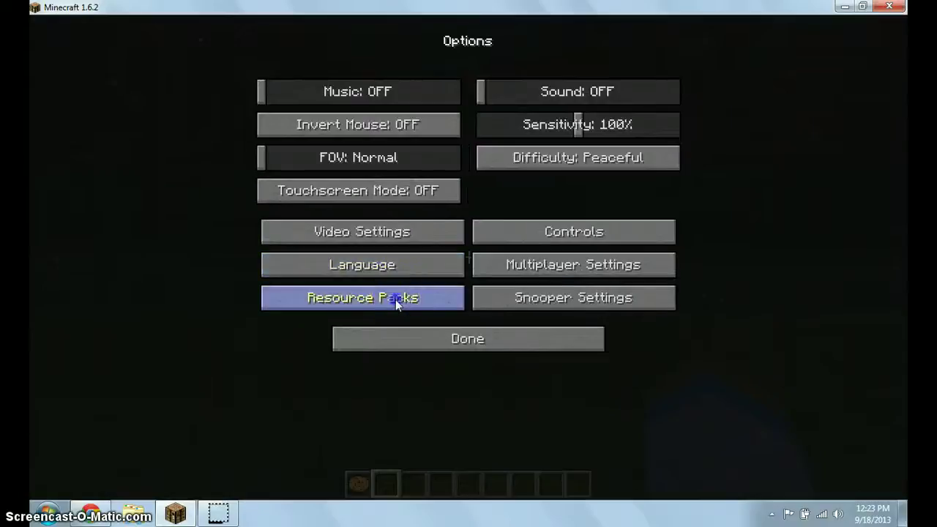
pyautogui.click(396, 299)
pyautogui.click(603, 444)
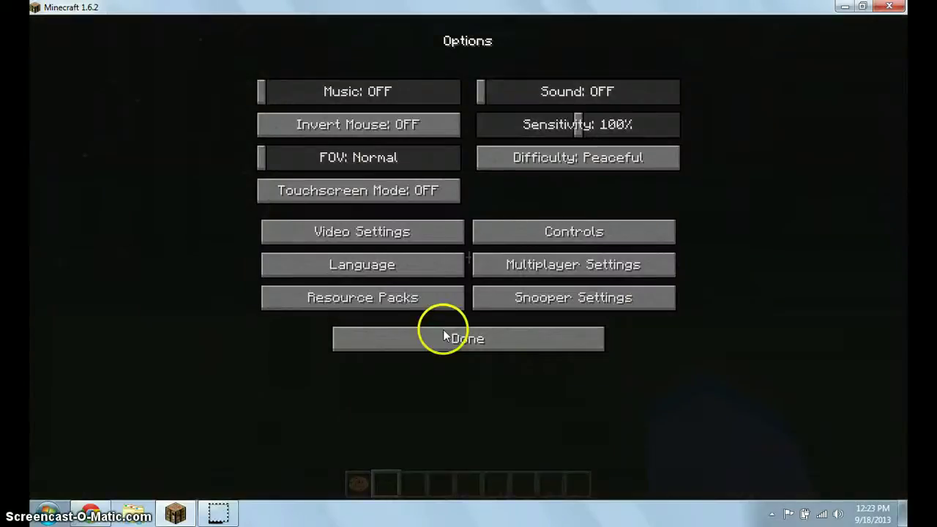
pyautogui.click(443, 330)
pyautogui.click(469, 159)
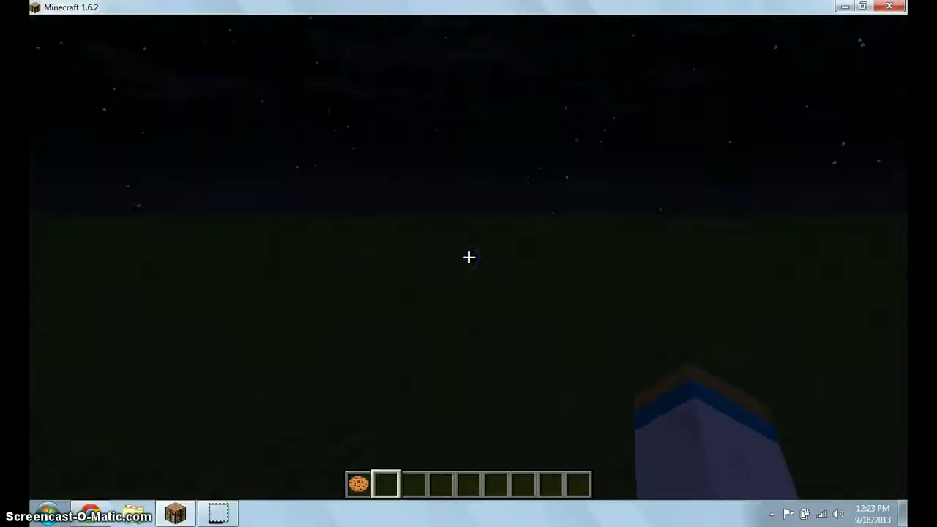
# Open the resource pack selection from the game options and select the Default pack
pyautogui.press('Escape')
pyautogui.click(397, 257)
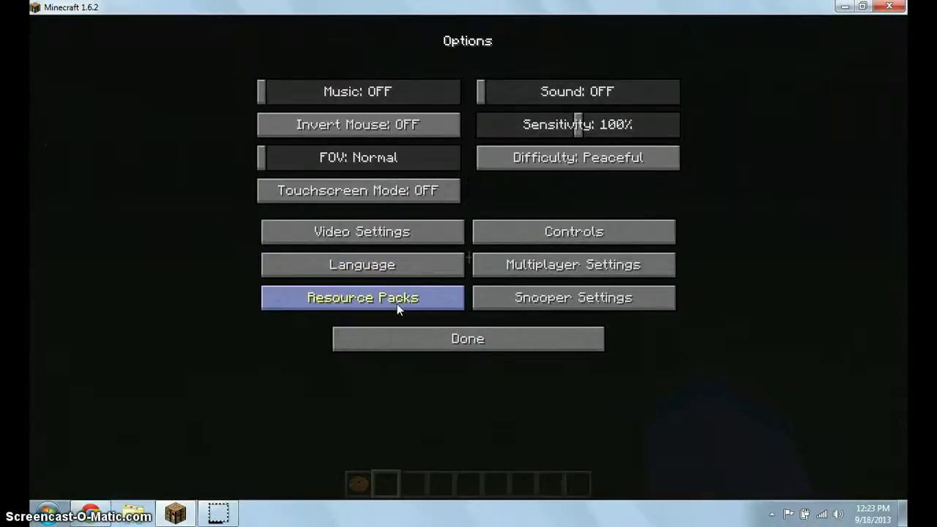
pyautogui.click(397, 303)
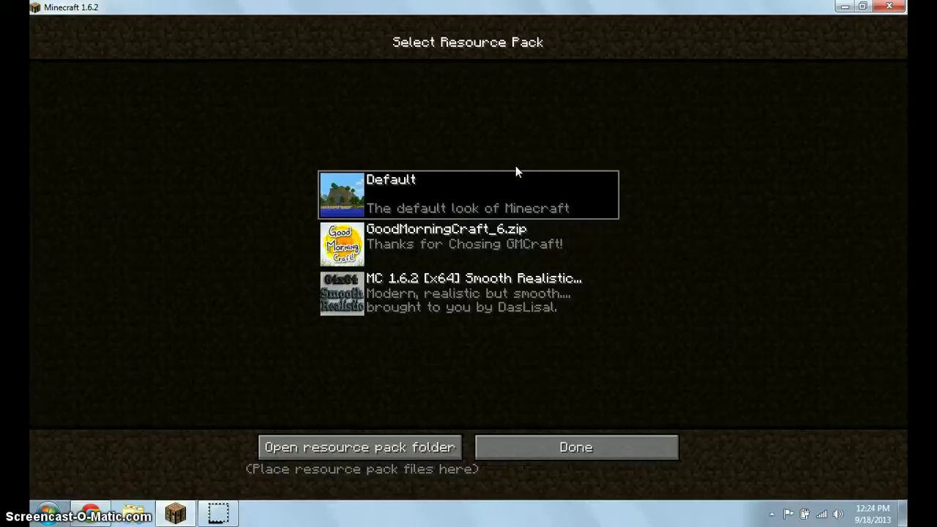
pyautogui.click(383, 204)
pyautogui.click(428, 187)
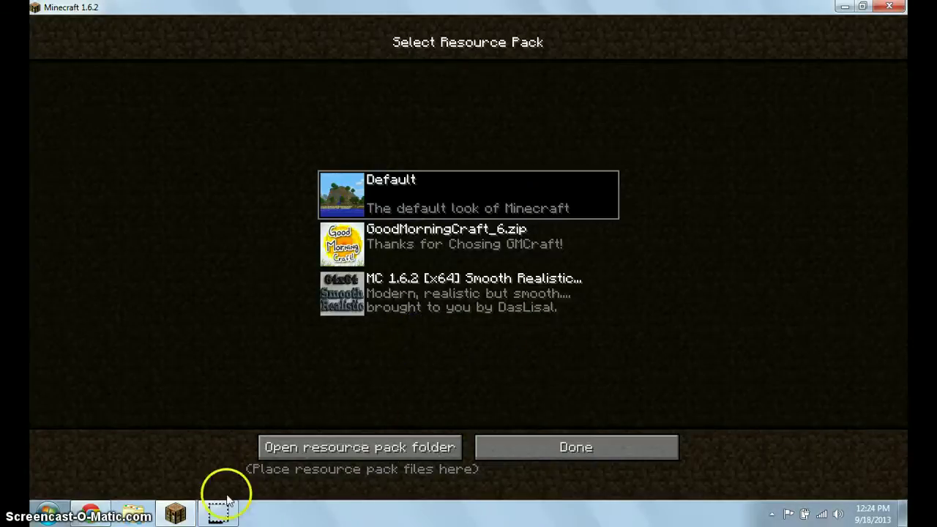
# Switch to Chrome and go back from the Good Morning Craft page to the site's list of Other resource packs
pyautogui.click(80, 515)
pyautogui.scroll(10, 235, 193)
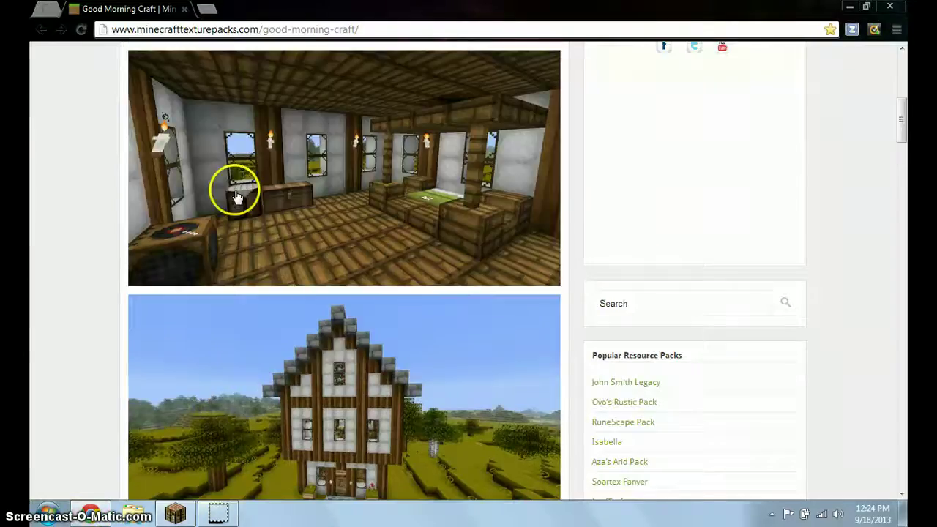
pyautogui.click(41, 30)
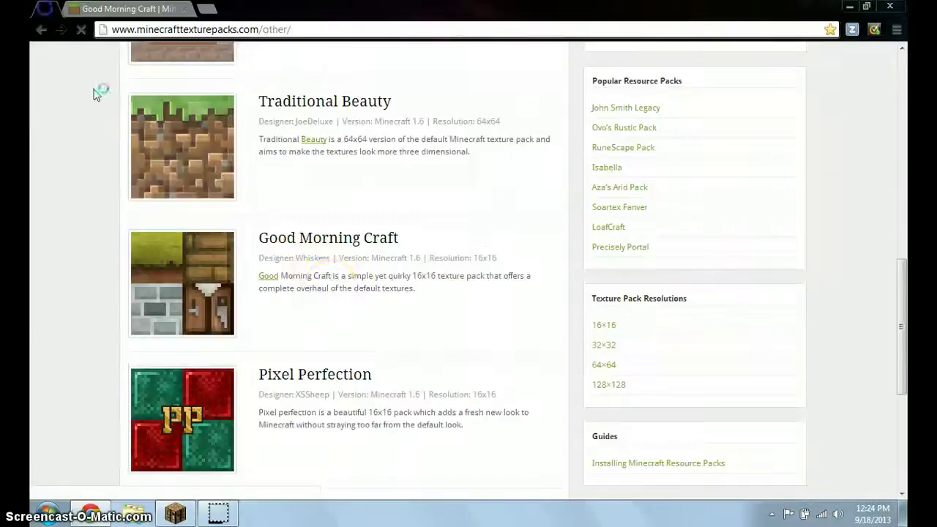
pyautogui.scroll(10, 322, 285)
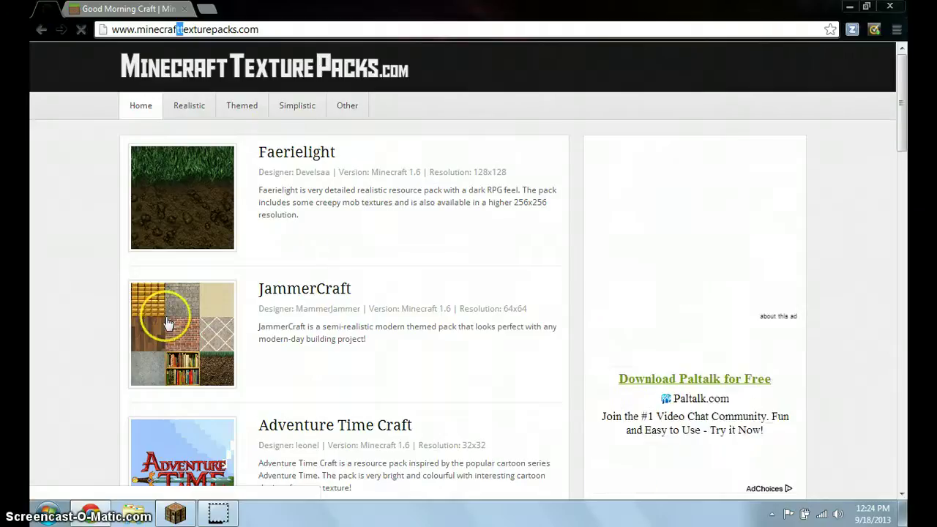
# Look through the resource packs listed on the home page of minecrafttexturepacks.com and in its Other category
pyautogui.click(299, 27)
pyautogui.scroll(-3, 569, 251)
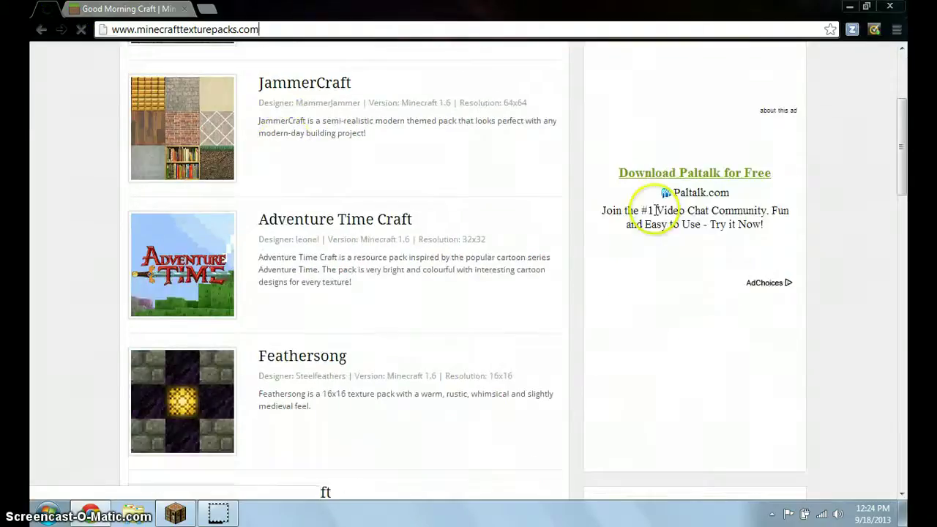
pyautogui.scroll(-3, 493, 308)
pyautogui.scroll(6, 383, 283)
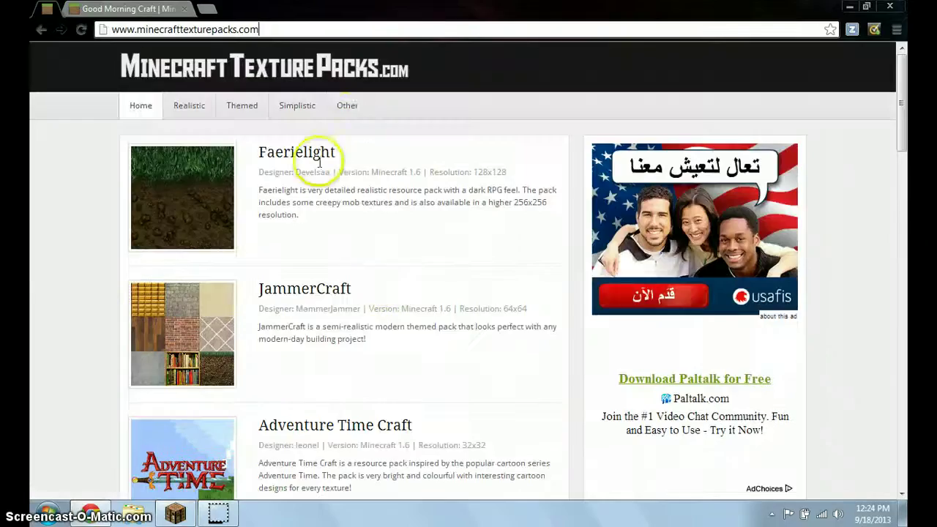
pyautogui.click(347, 105)
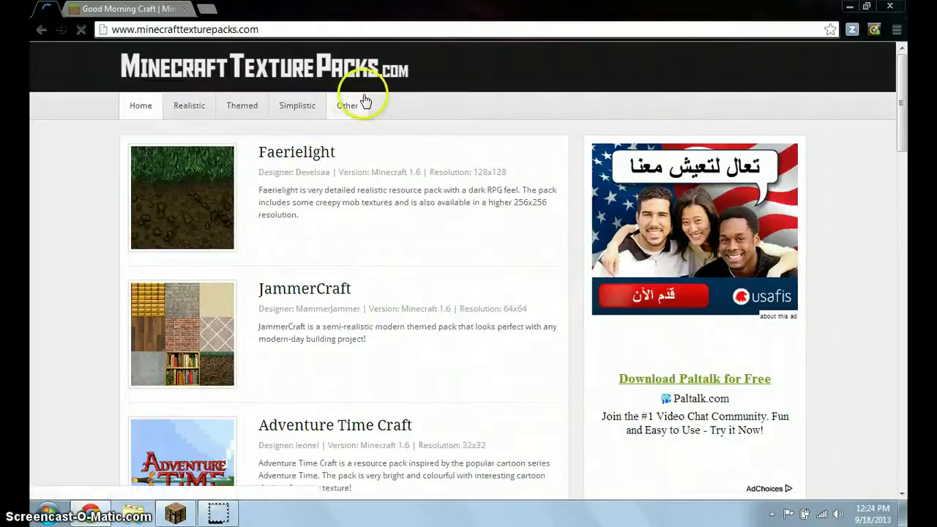
pyautogui.scroll(-3, 284, 213)
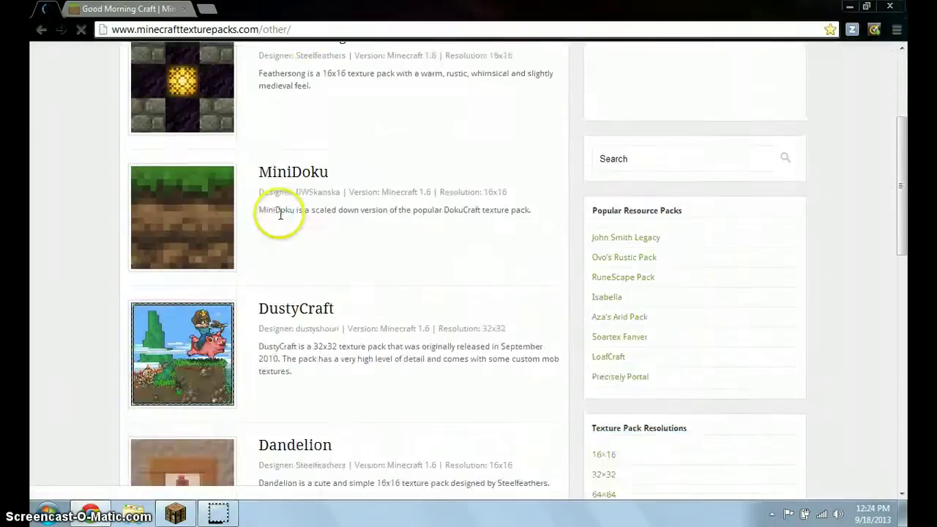
pyautogui.scroll(3, 256, 205)
pyautogui.click(141, 105)
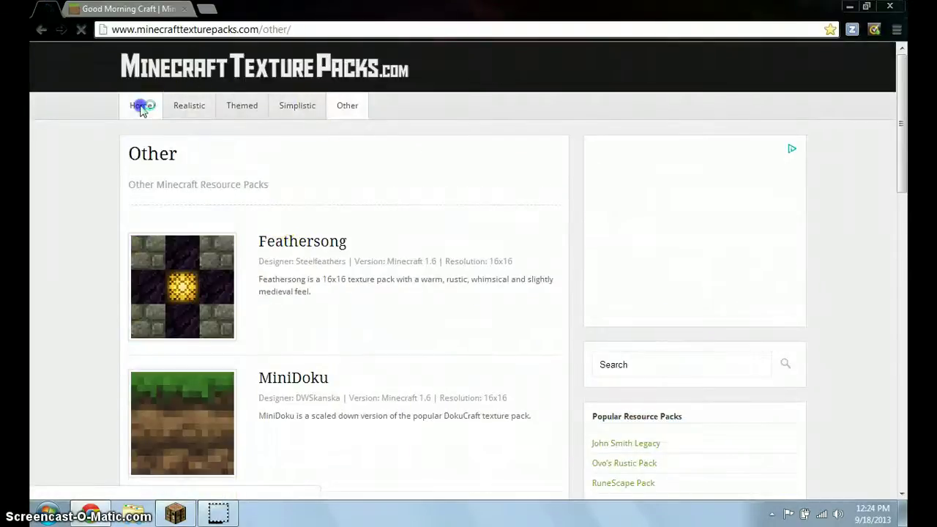
pyautogui.scroll(-8, 613, 317)
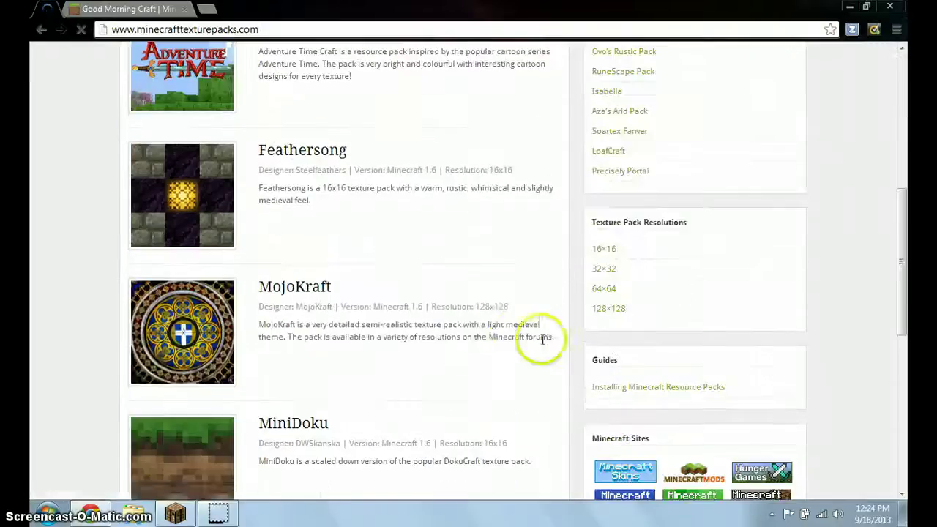
pyautogui.scroll(8, 425, 309)
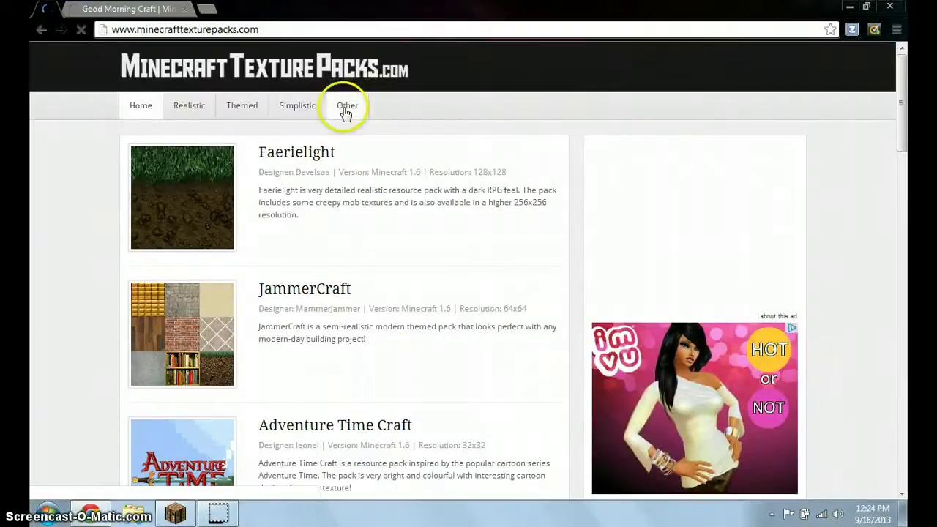
# Look through the site's home page list from Faerielight down to DustyCraft and the links to further pages
pyautogui.scroll(-10, 391, 215)
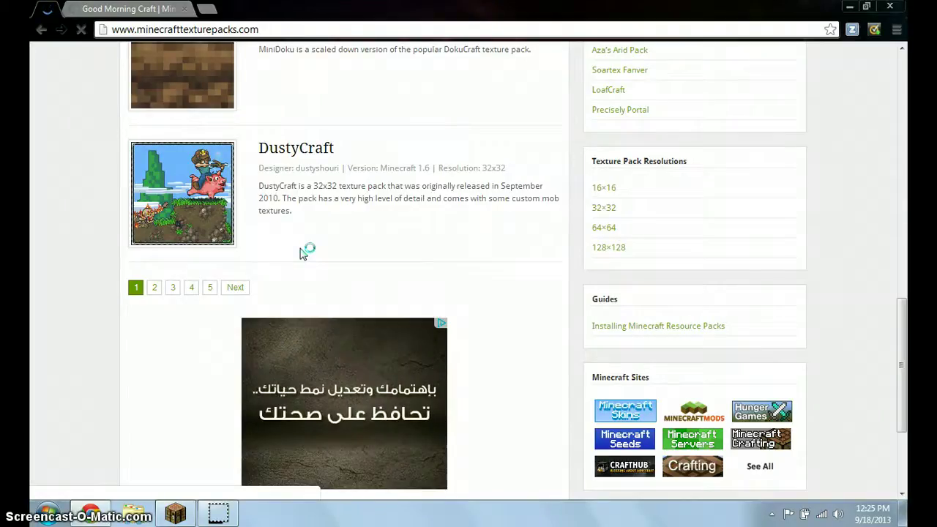
pyautogui.scroll(3, 304, 253)
pyautogui.scroll(9, 303, 253)
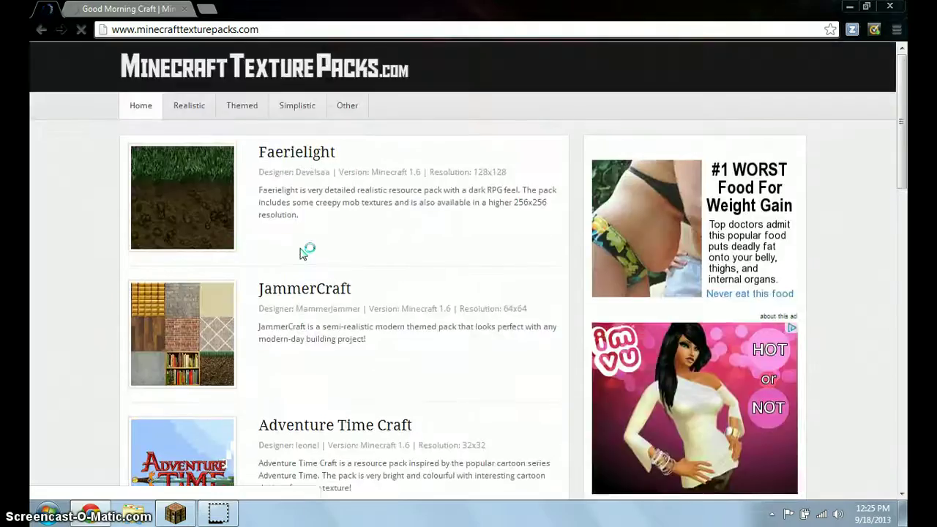
pyautogui.click(310, 158)
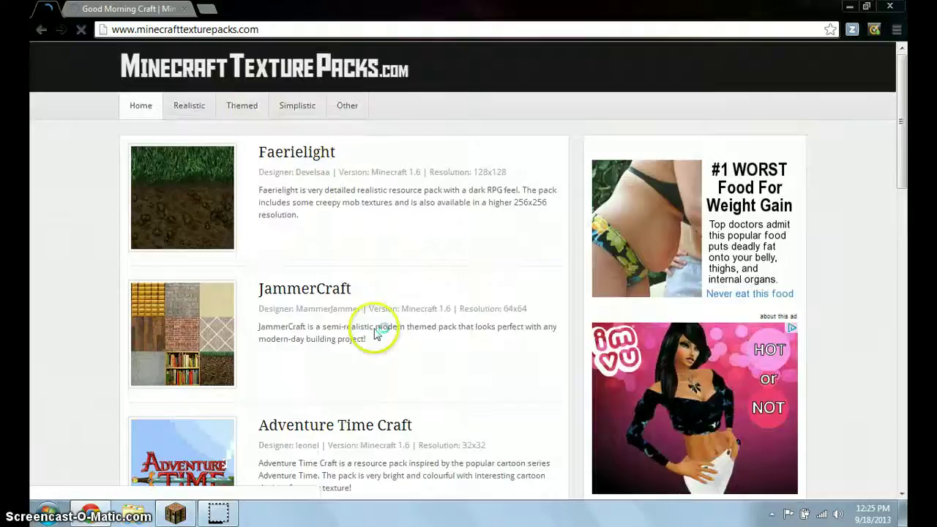
pyautogui.scroll(-5, 372, 331)
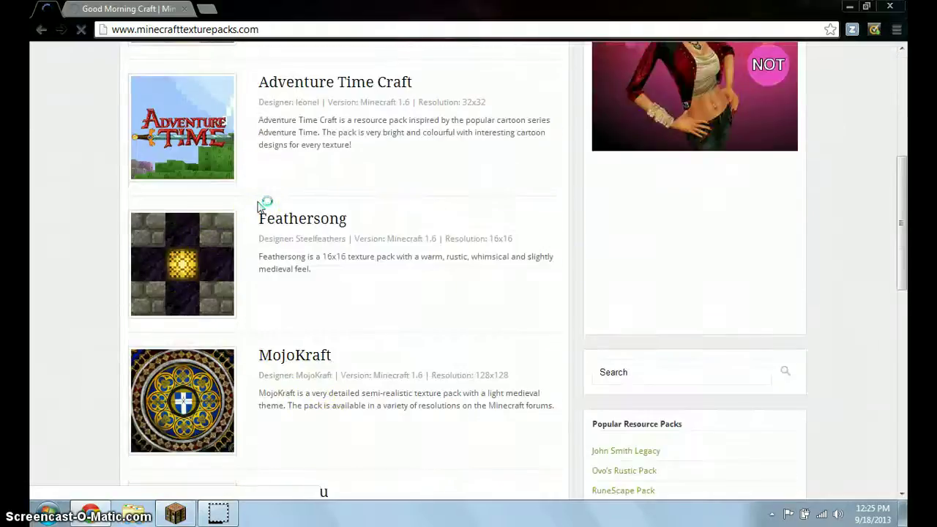
pyautogui.scroll(-1, 258, 205)
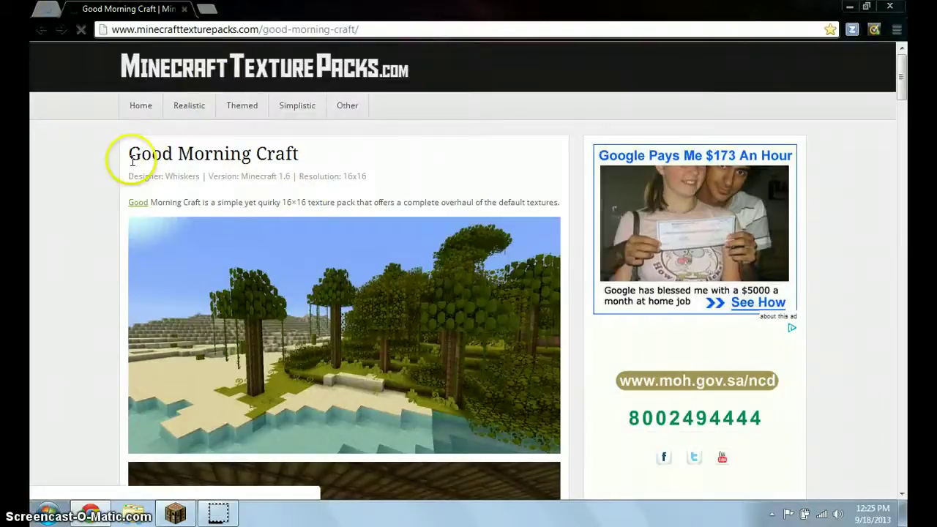
# Return to the home page's tab, open the Other category and look over its resource packs
pyautogui.click(47, 14)
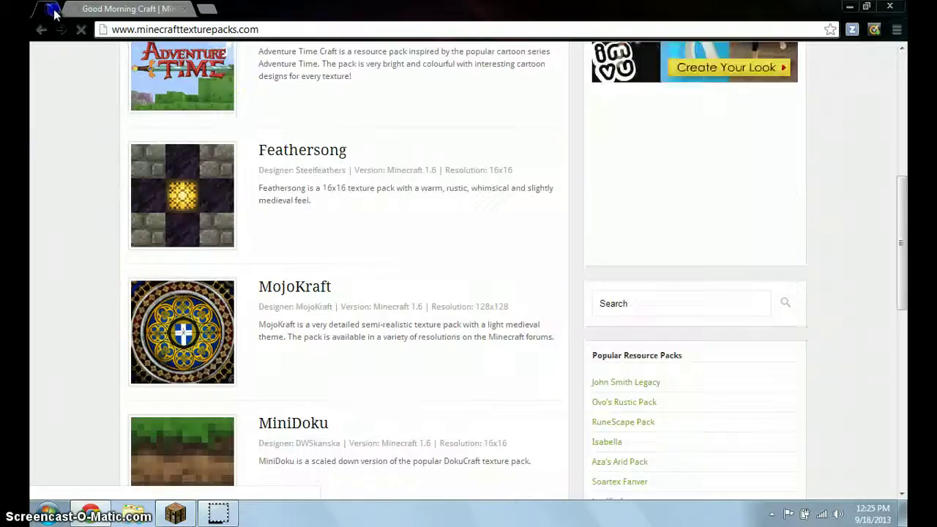
pyautogui.scroll(6, 224, 223)
pyautogui.click(351, 110)
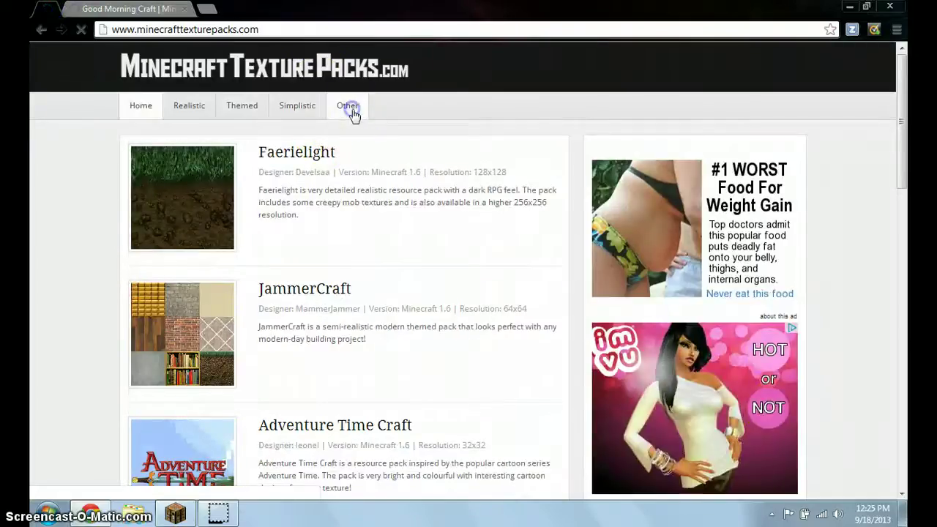
pyautogui.scroll(-6, 339, 190)
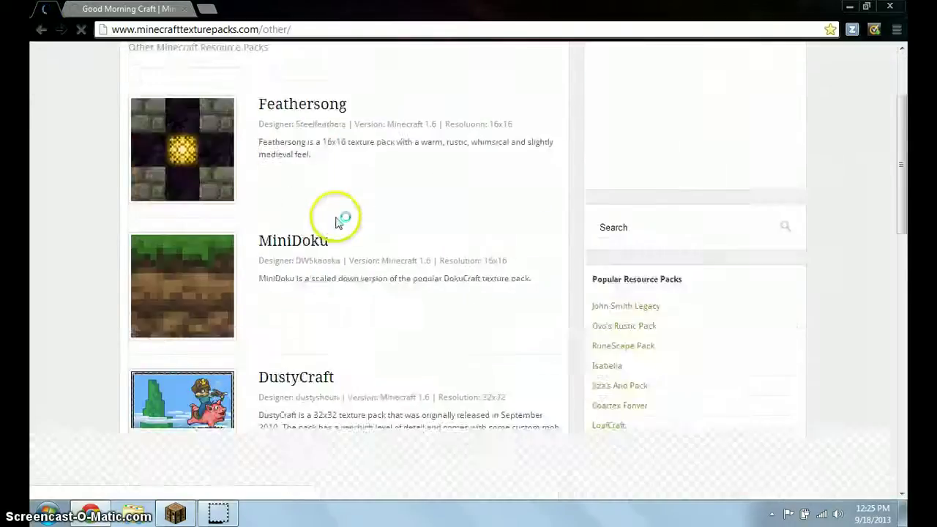
pyautogui.scroll(-1, 309, 327)
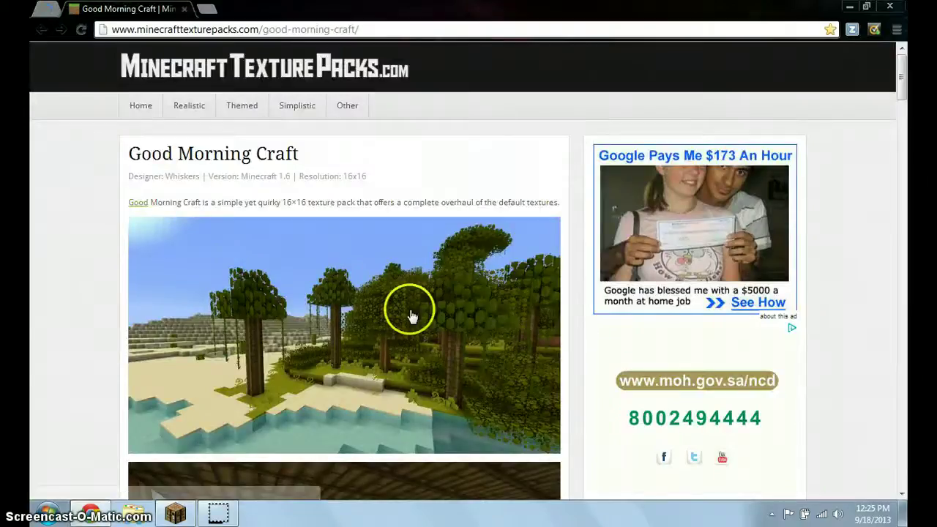
# Examine the preview pictures on the Good Morning Craft page and find its download option
pyautogui.scroll(-5, 410, 314)
pyautogui.scroll(-2, 414, 250)
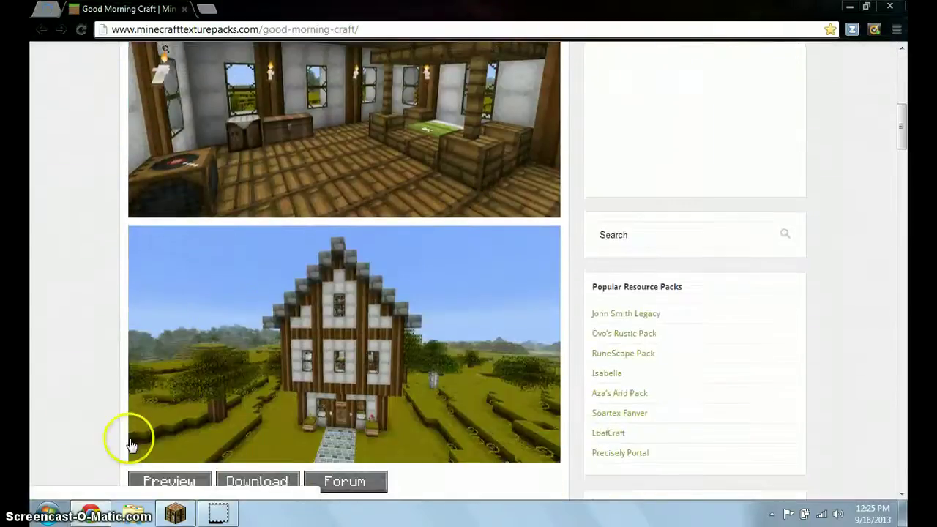
pyautogui.scroll(2, 412, 320)
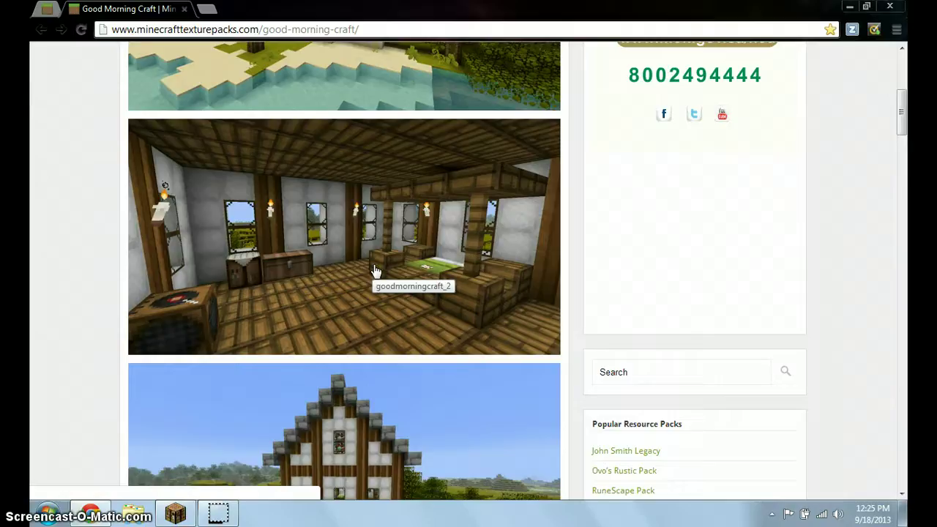
pyautogui.scroll(-3, 487, 350)
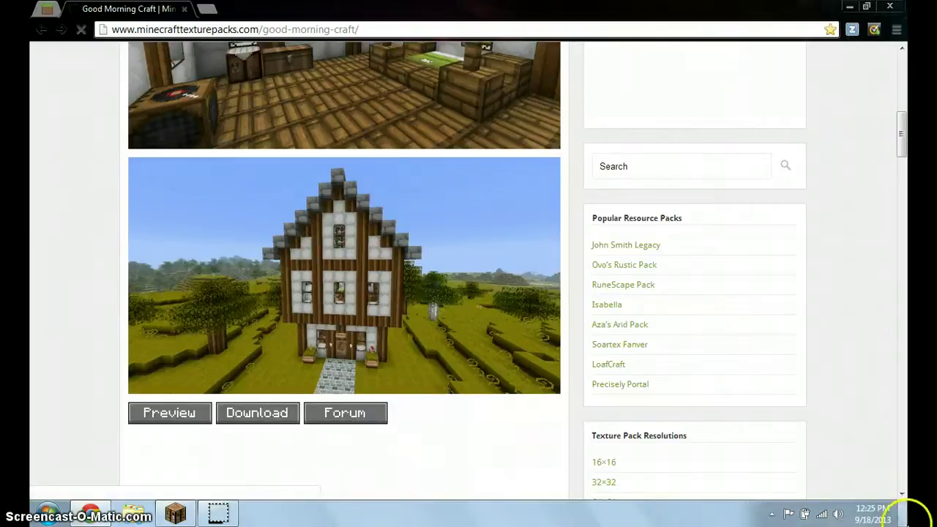
# Move the WinRAR shortcut on the desktop directly below Mah Folder Brah and return to the Good Morning Craft page
pyautogui.click(908, 517)
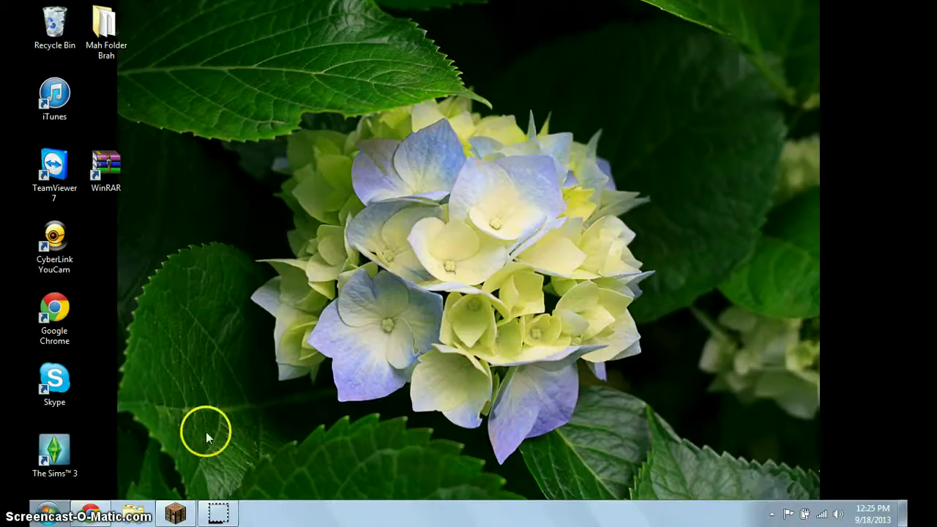
pyautogui.moveTo(103, 109); pyautogui.dragTo(103, 107)
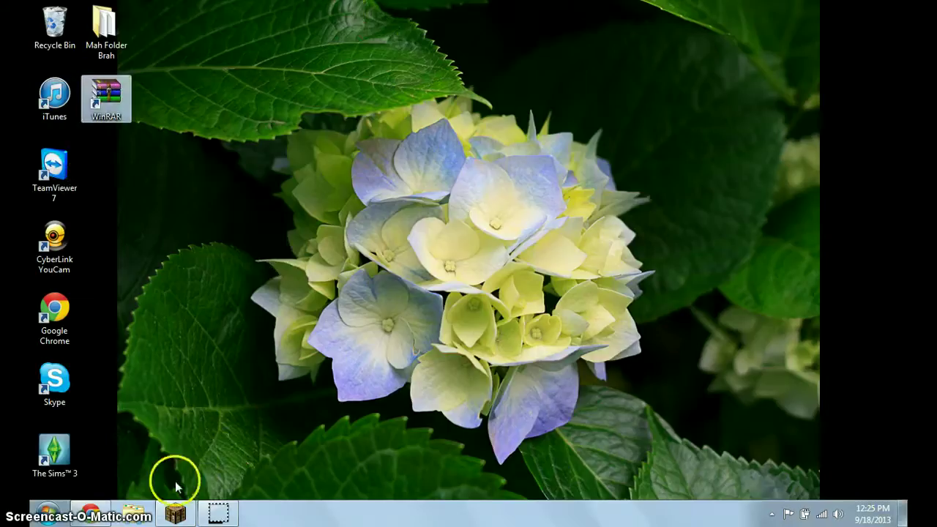
pyautogui.click(46, 514)
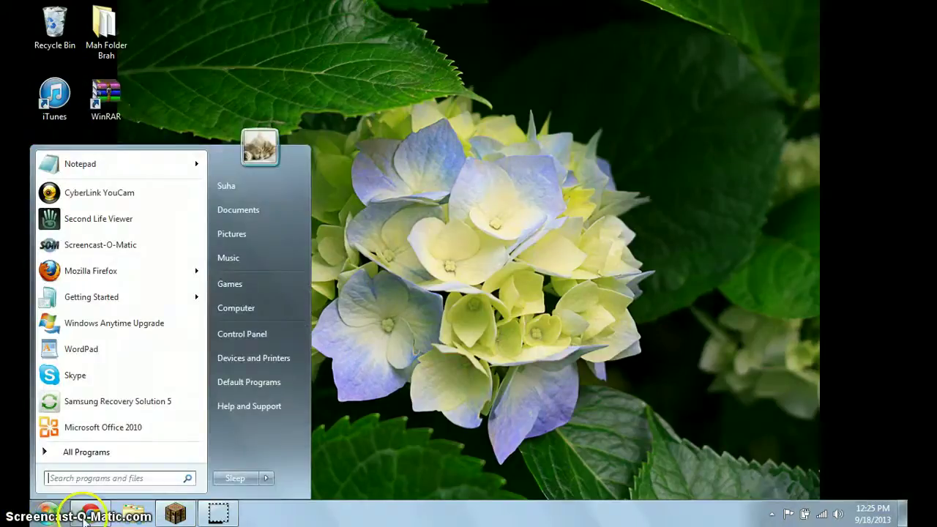
pyautogui.click(91, 514)
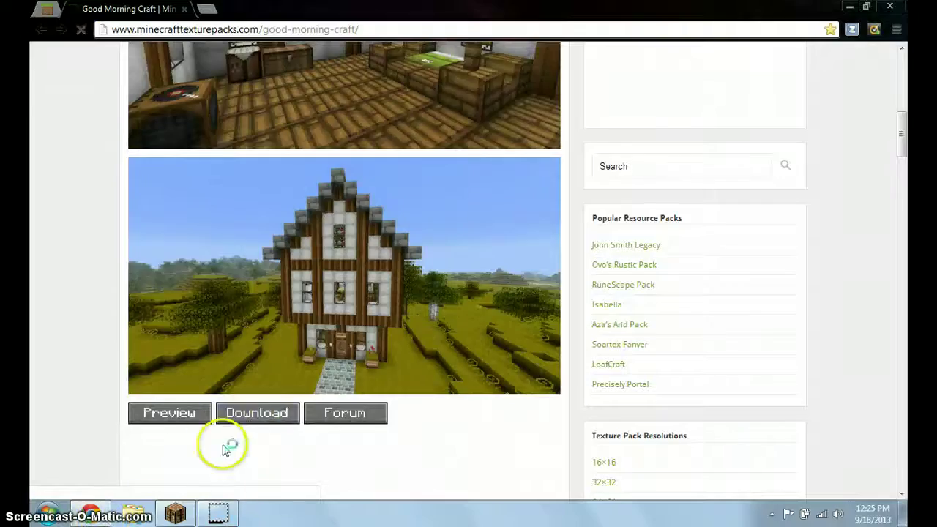
# Download the Good Morning Craft resource pack and place the zip file on an empty area of the desktop
pyautogui.click(293, 414)
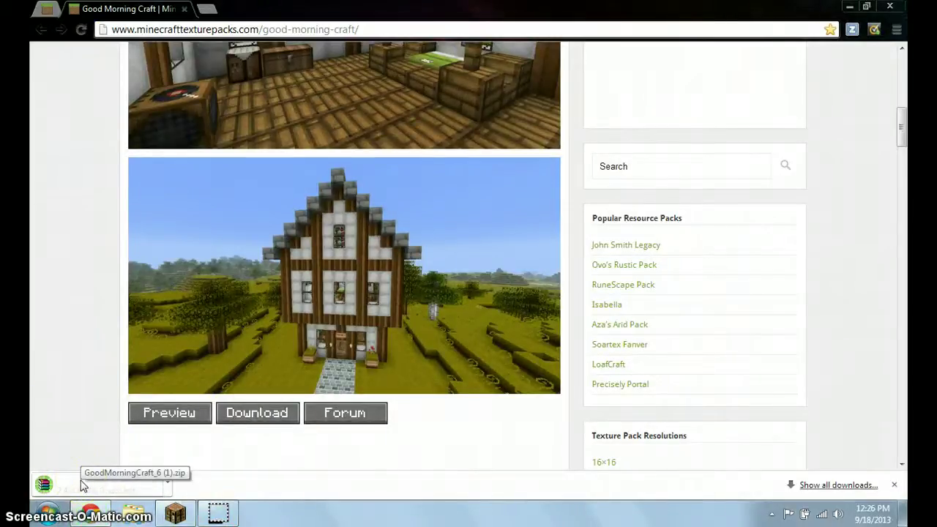
pyautogui.click(906, 520)
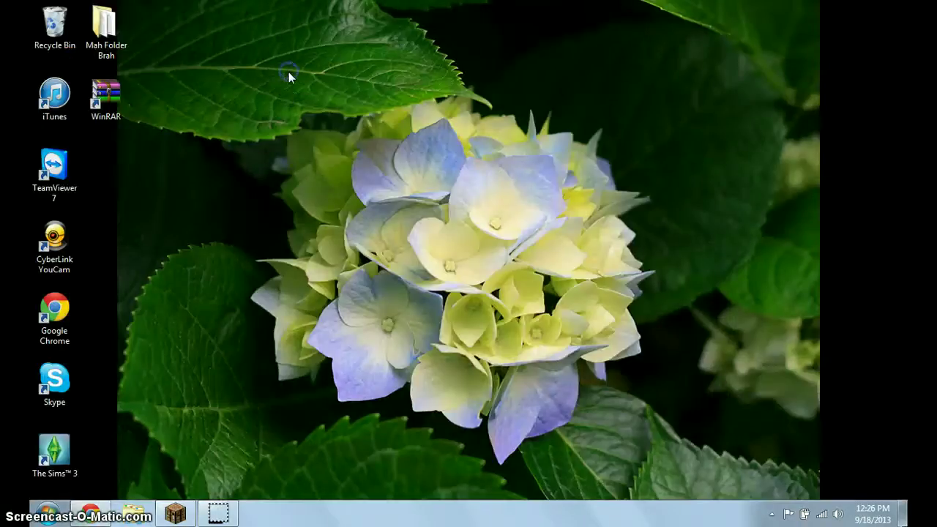
pyautogui.click(495, 120)
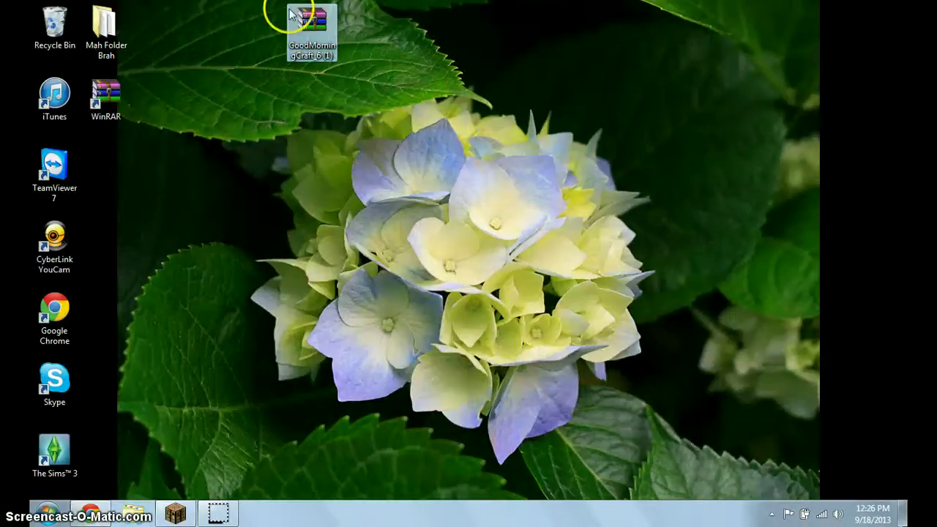
pyautogui.moveTo(379, 196); pyautogui.dragTo(397, 177)
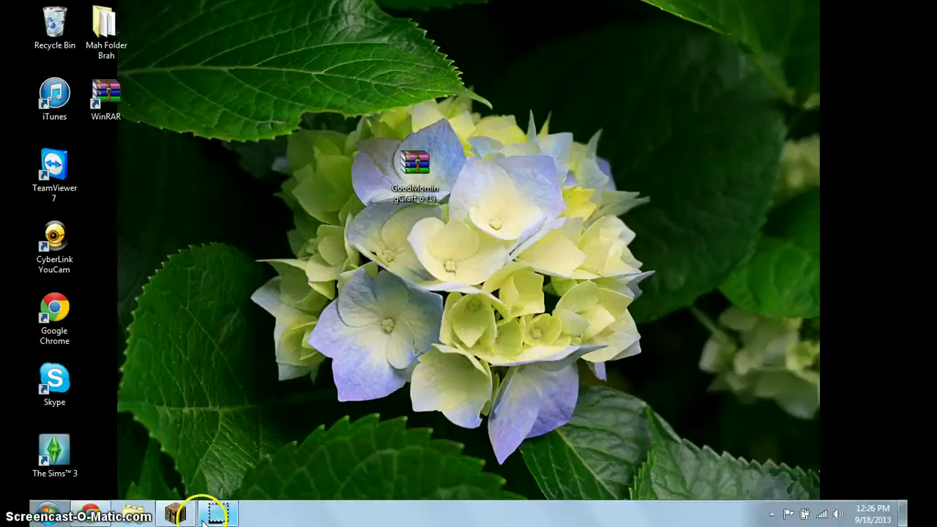
# Open the resource pack folder from Minecraft, move GoodMorningCraft_6 (1) from the desktop into it, and check the game's pack list
pyautogui.click(177, 514)
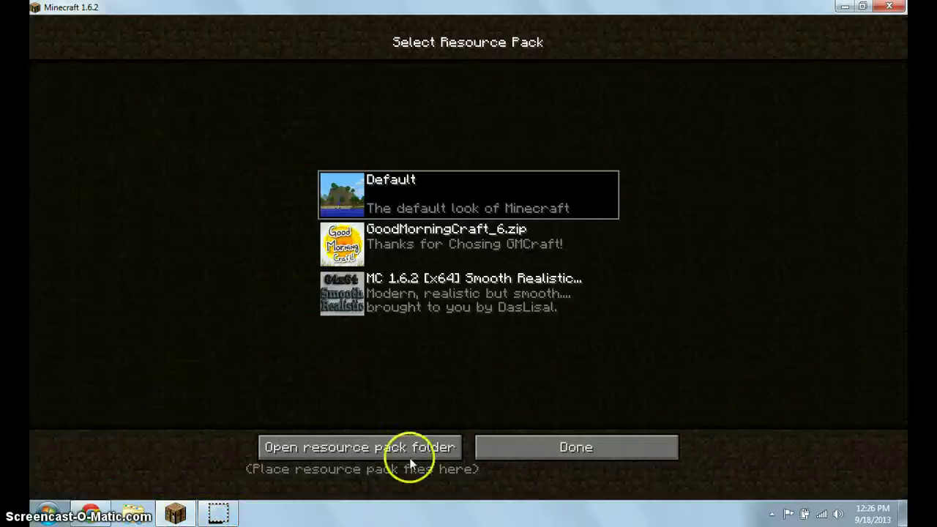
pyautogui.click(396, 447)
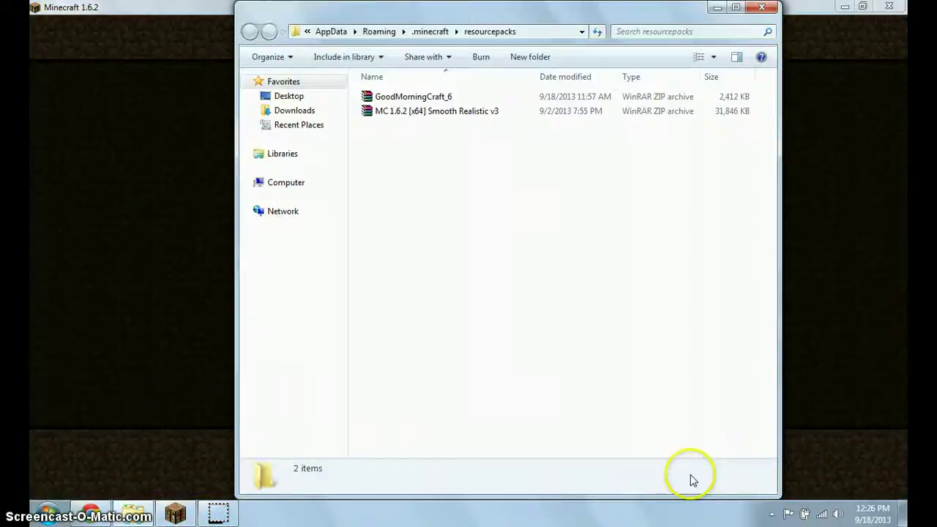
pyautogui.click(903, 514)
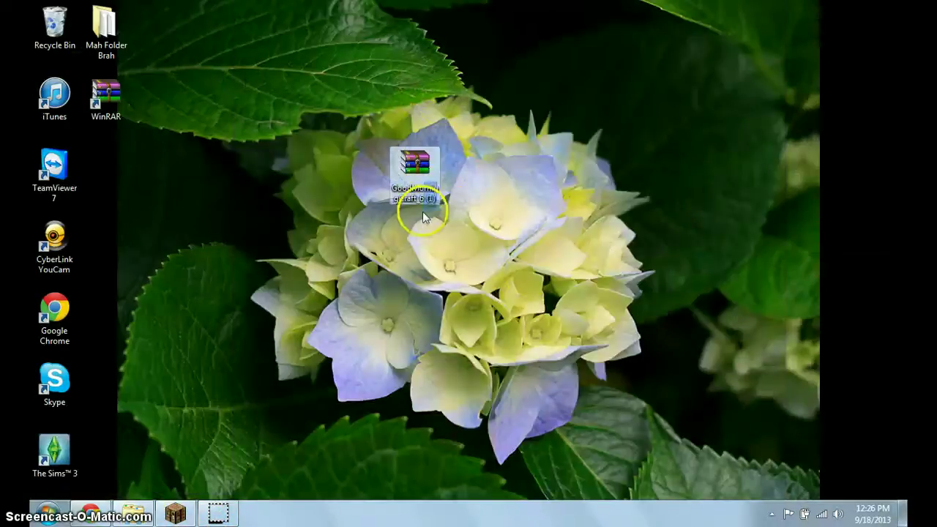
pyautogui.moveTo(151, 505); pyautogui.dragTo(137, 517)
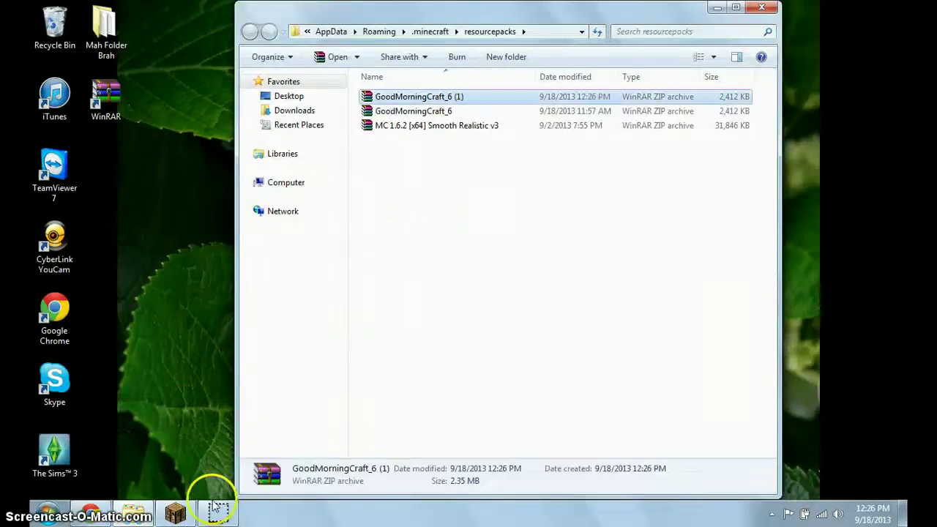
pyautogui.click(176, 515)
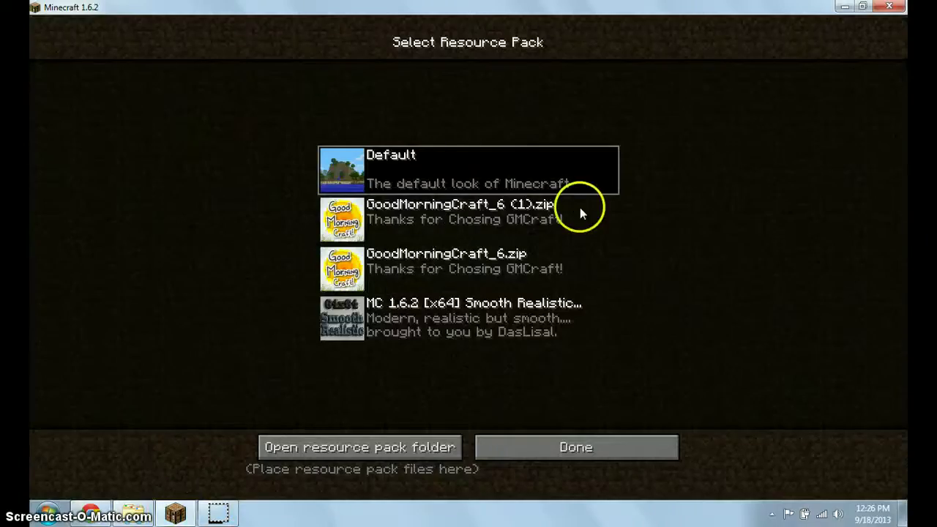
# Delete the duplicate GoodMorningCraft_6 (1) archive from the resourcepacks folder and close the folder window
pyautogui.click(905, 513)
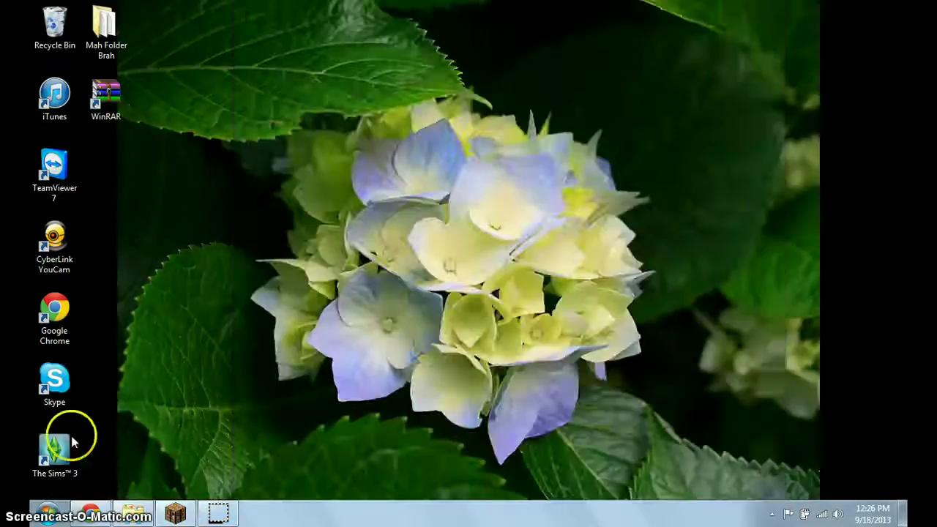
pyautogui.click(130, 515)
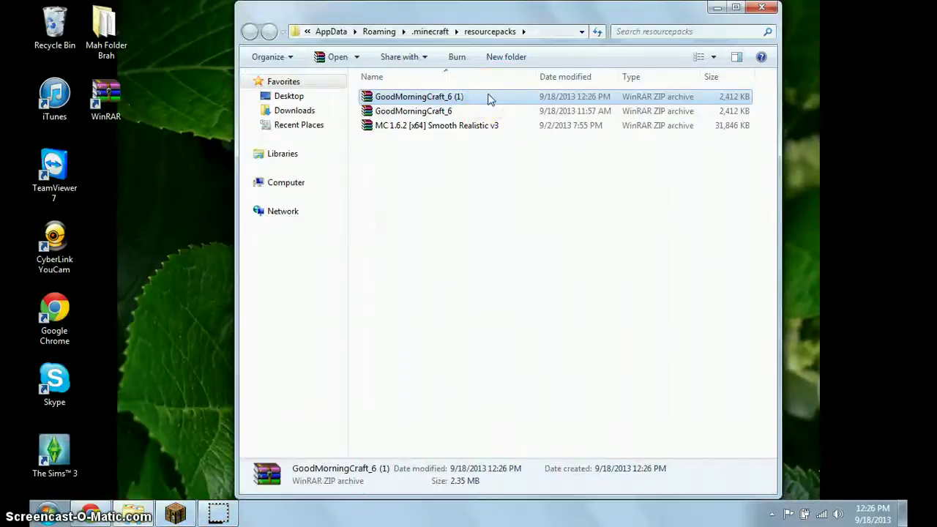
pyautogui.rightClick(488, 96)
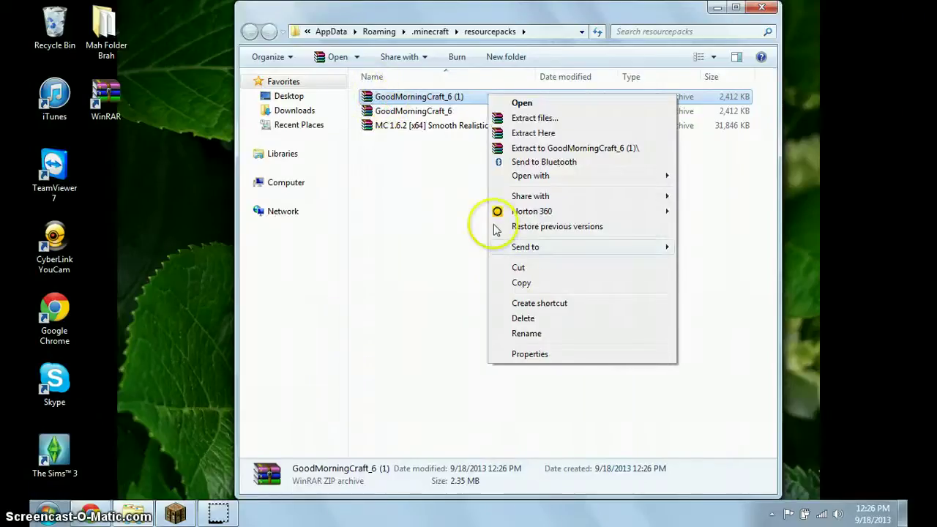
pyautogui.click(523, 319)
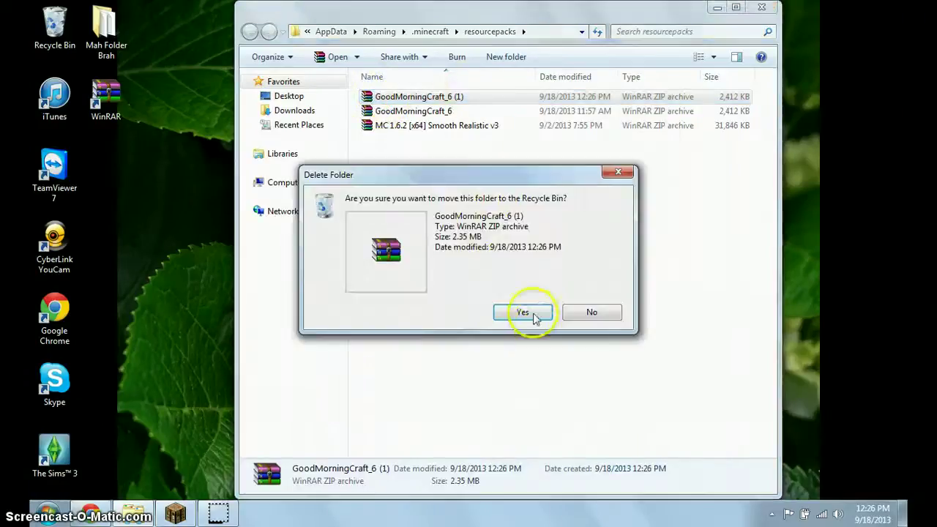
pyautogui.click(524, 313)
pyautogui.click(761, 11)
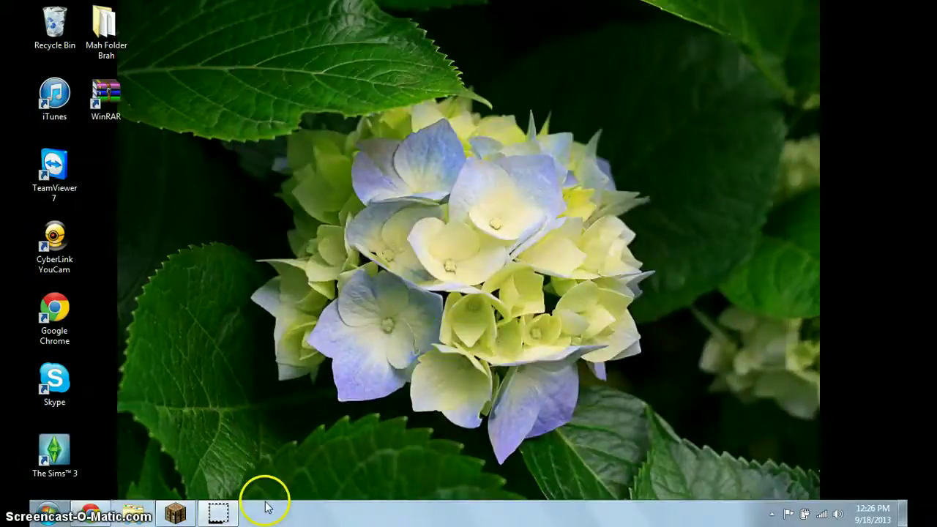
# Reopen the resource pack selection in Minecraft and apply GoodMorningCraft_6.zip
pyautogui.click(172, 512)
pyautogui.click(575, 447)
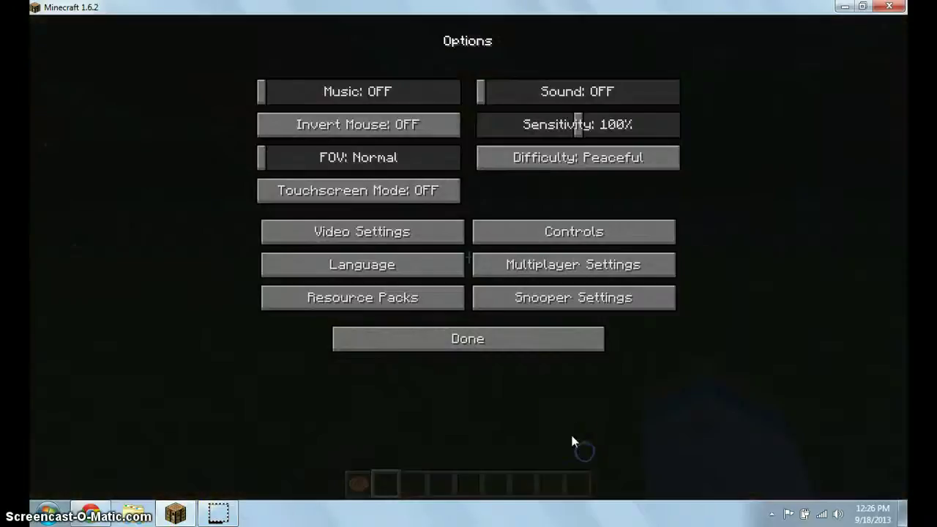
pyautogui.click(419, 294)
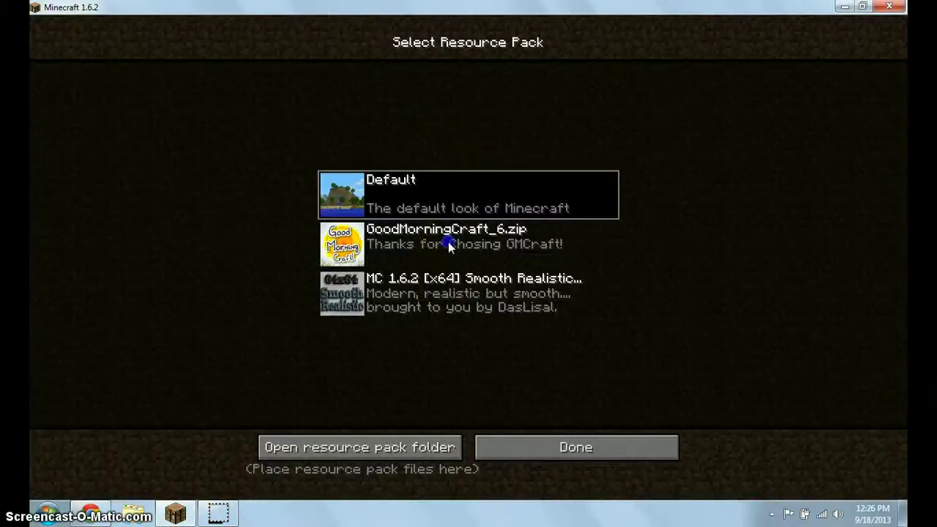
pyautogui.click(450, 247)
pyautogui.click(600, 445)
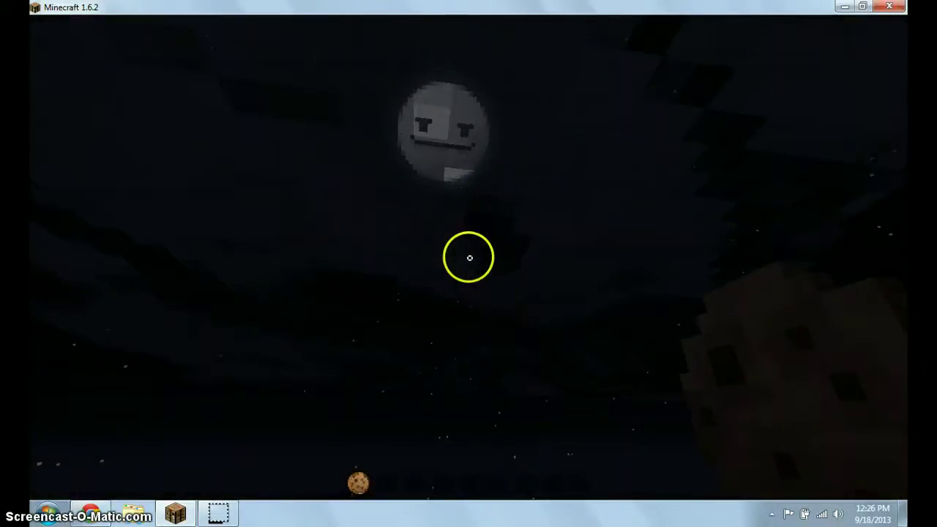
# Set the world time to 0 with the command /time set 0
pyautogui.write('time set 0')
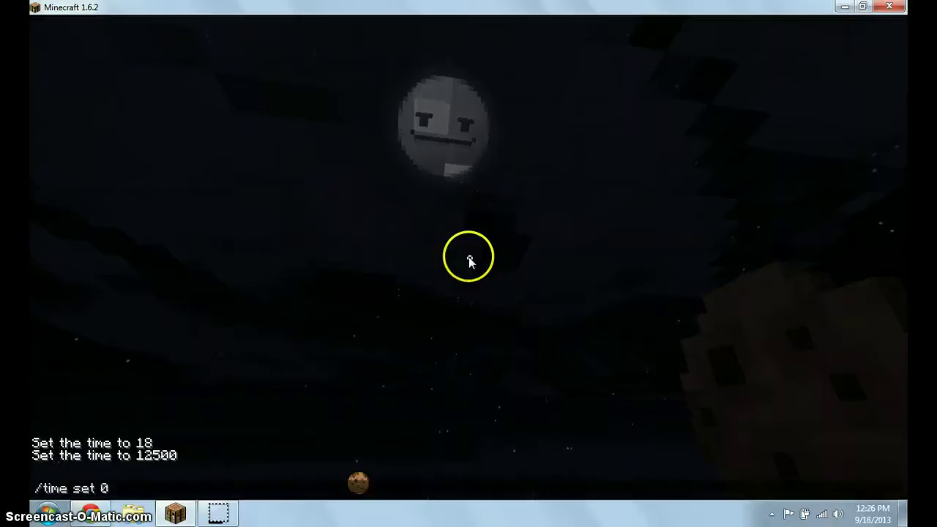
pyautogui.press('Return')
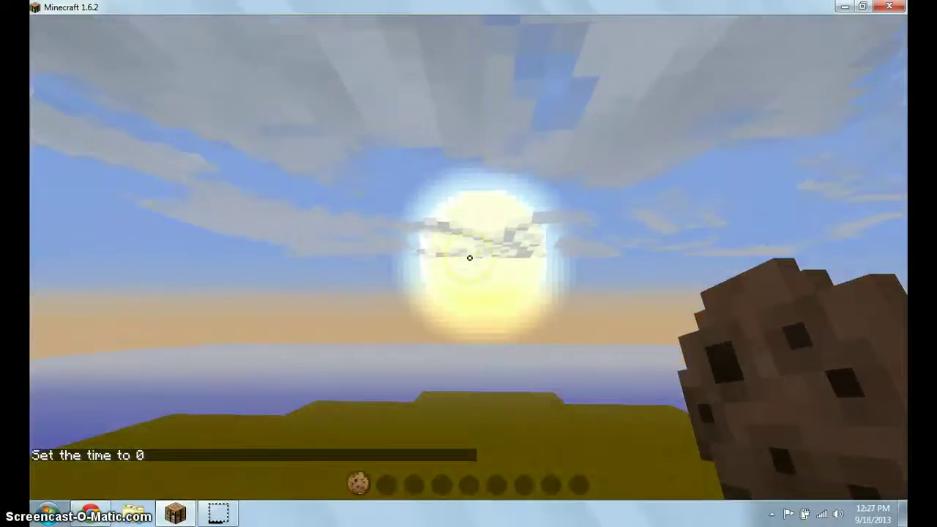
# Select the empty third hotbar slot and break a single grass block beside the existing hole in the flat field
pyautogui.press('3')
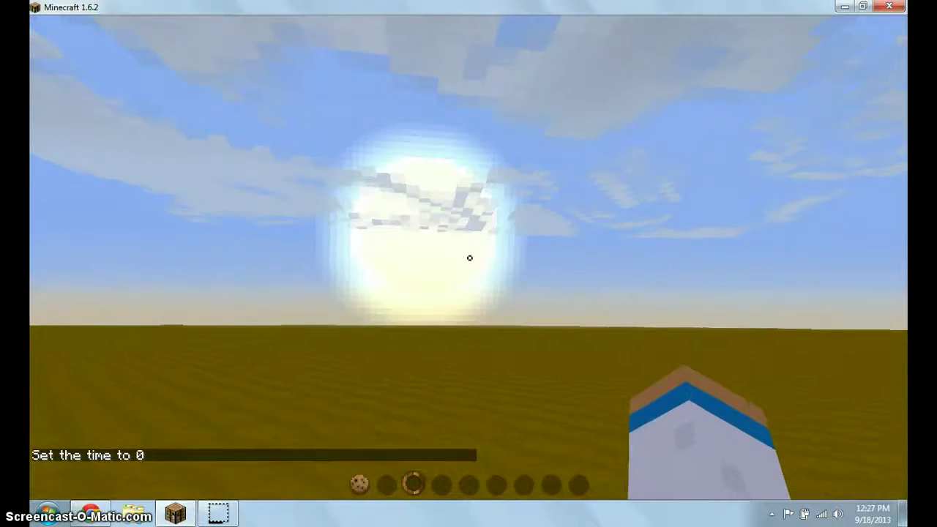
pyautogui.press('w')
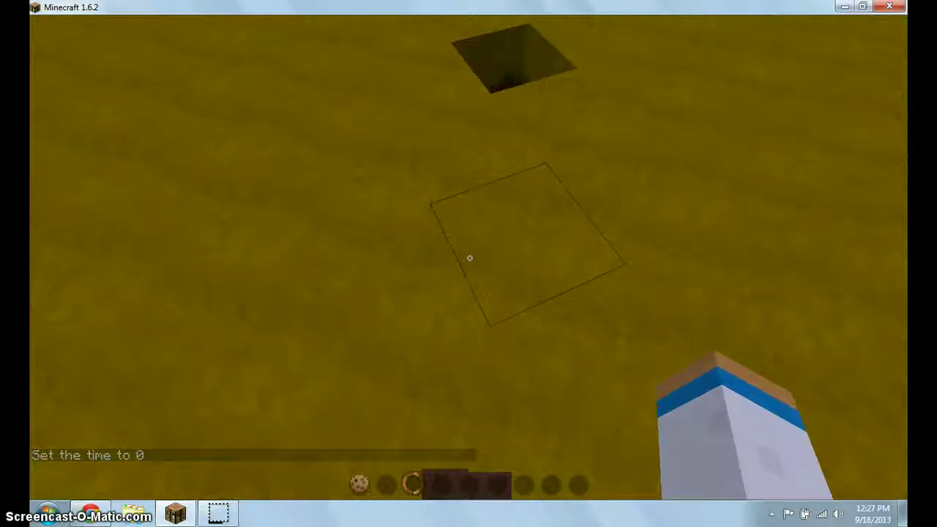
pyautogui.click(470, 258)
pyautogui.press('w')
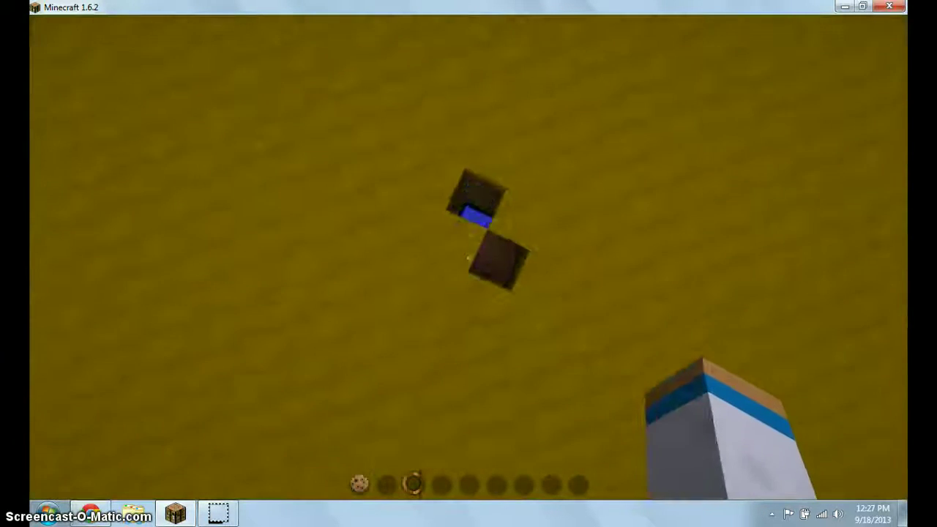
pyautogui.press('shift')
pyautogui.press('w')
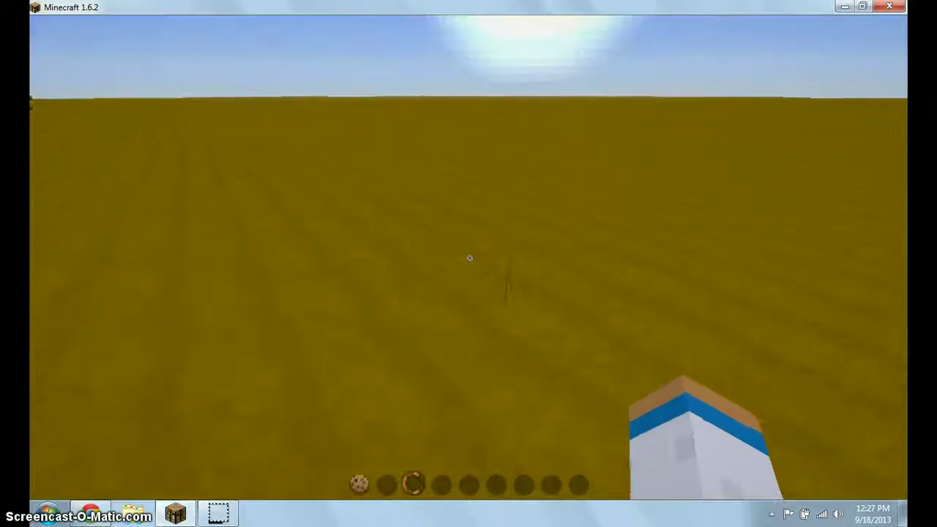
# Dig a one-block-deep zigzag trench through the grass with the empty hand, exposing the dirt texture
pyautogui.click(470, 257)
pyautogui.click(469, 258)
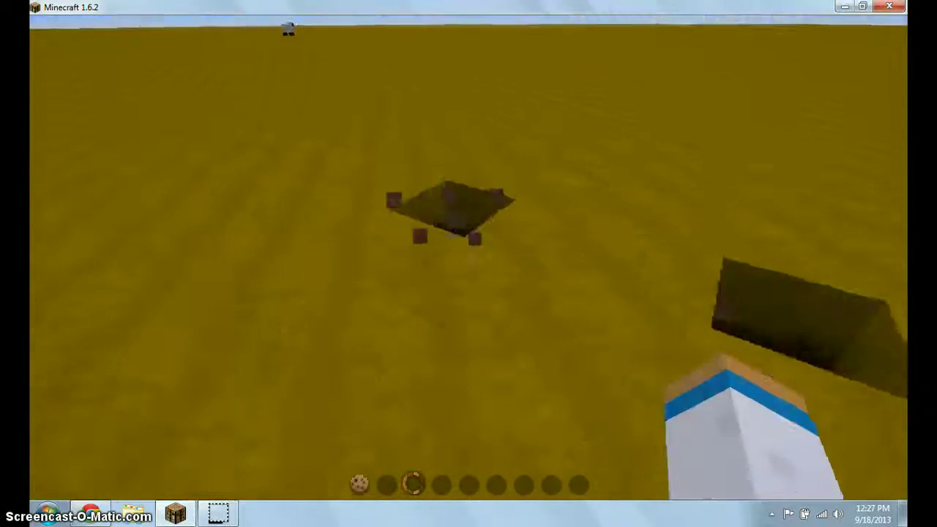
pyautogui.click(469, 258)
pyautogui.click(469, 258)
pyautogui.click(470, 257)
pyautogui.click(469, 258)
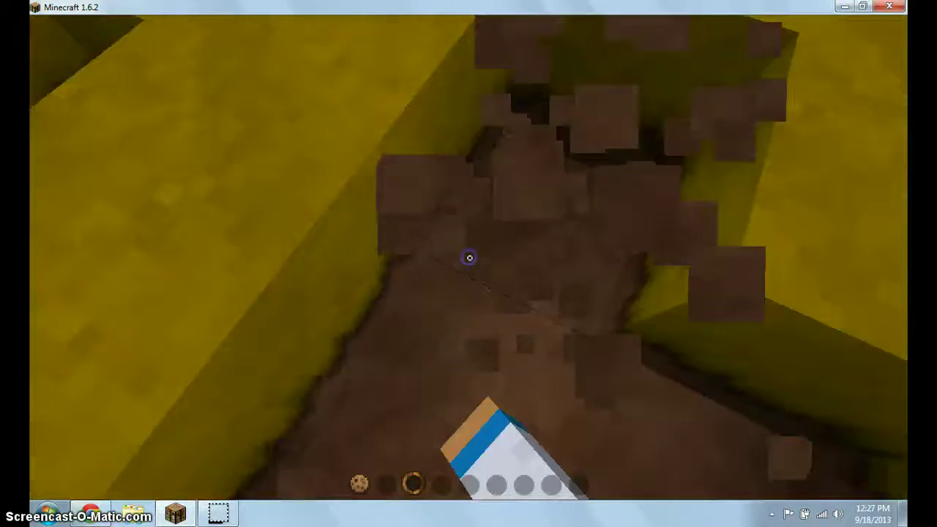
pyautogui.click(469, 258)
pyautogui.click(470, 258)
pyautogui.click(469, 257)
pyautogui.click(469, 258)
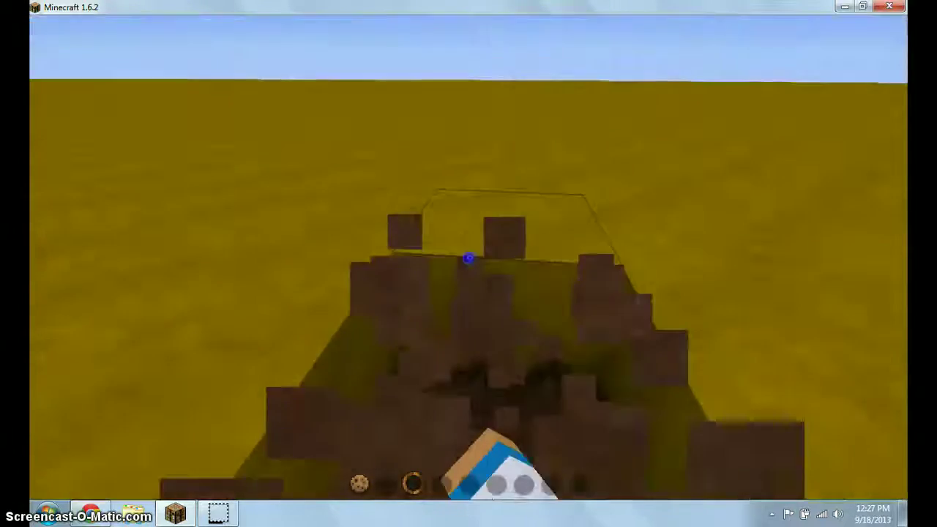
pyautogui.click(470, 258)
pyautogui.click(469, 257)
pyautogui.click(469, 258)
# Fly up over the dug trench, equip the spawn egg from the first hotbar slot and inspect the grass and dirt textures
pyautogui.press('space')
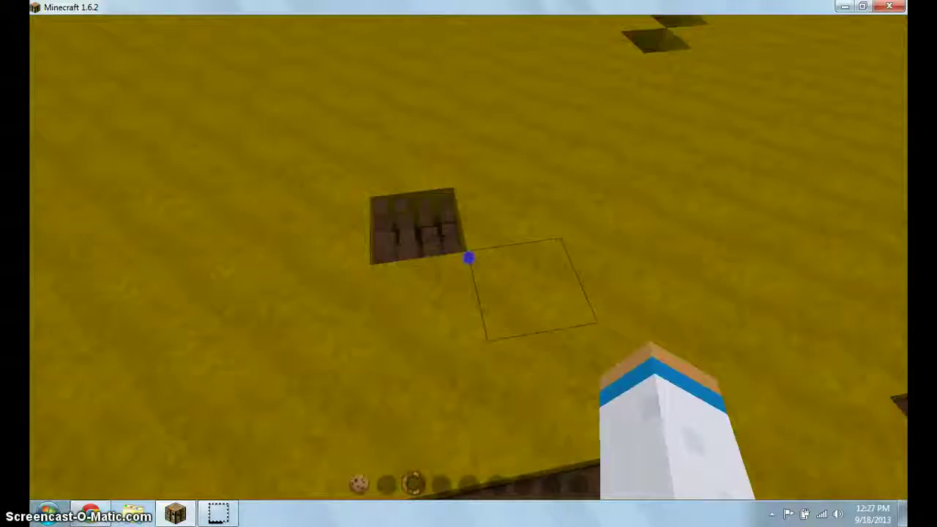
pyautogui.press('space')
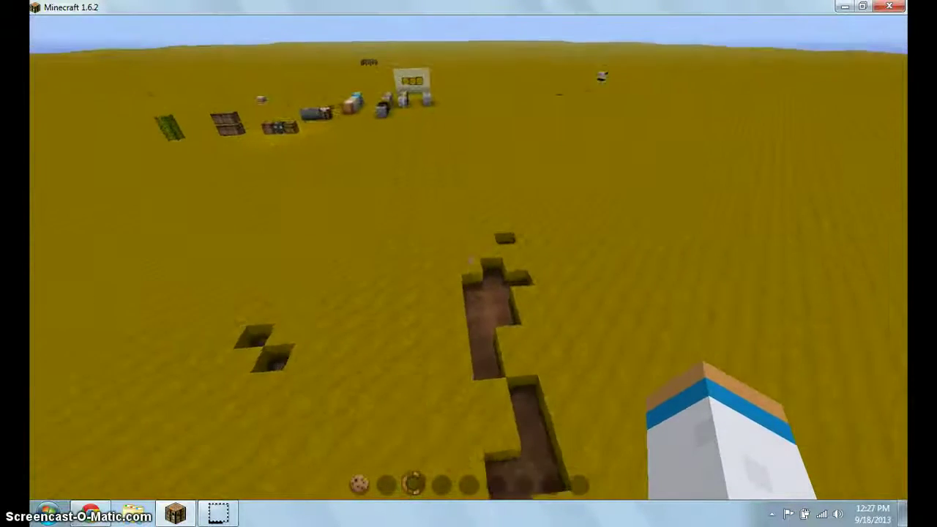
pyautogui.press('1')
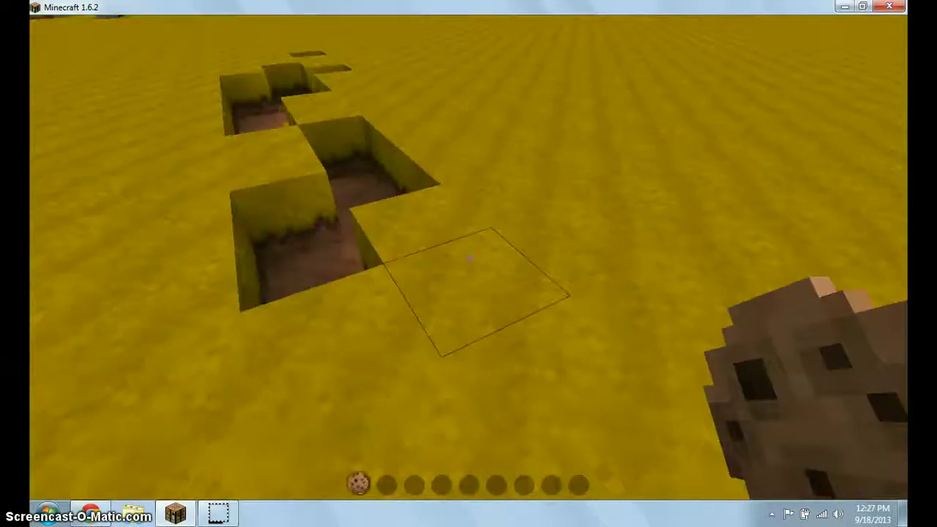
pyautogui.press('w')
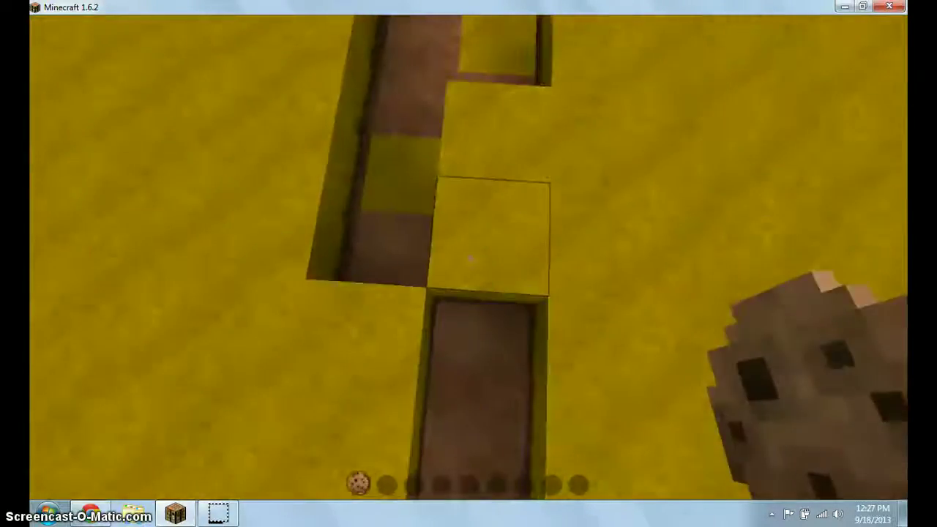
pyautogui.press('w')
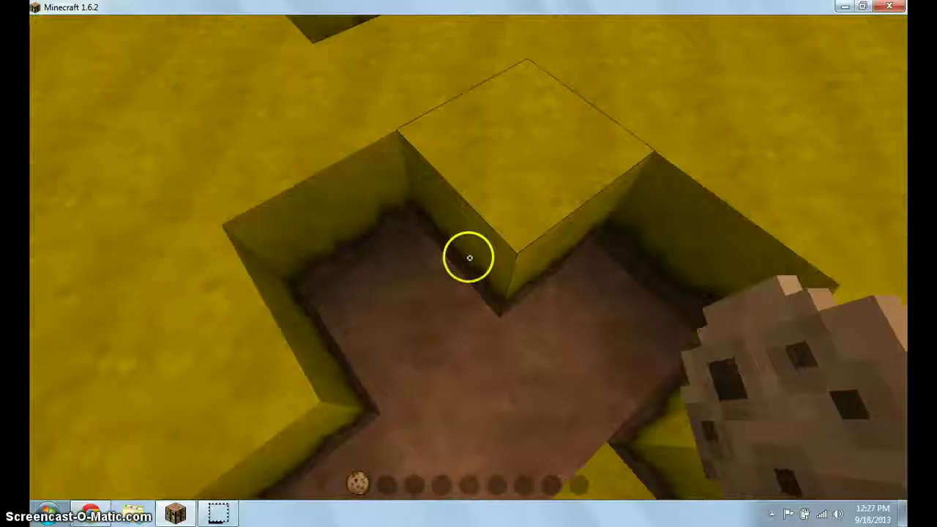
pyautogui.press('w')
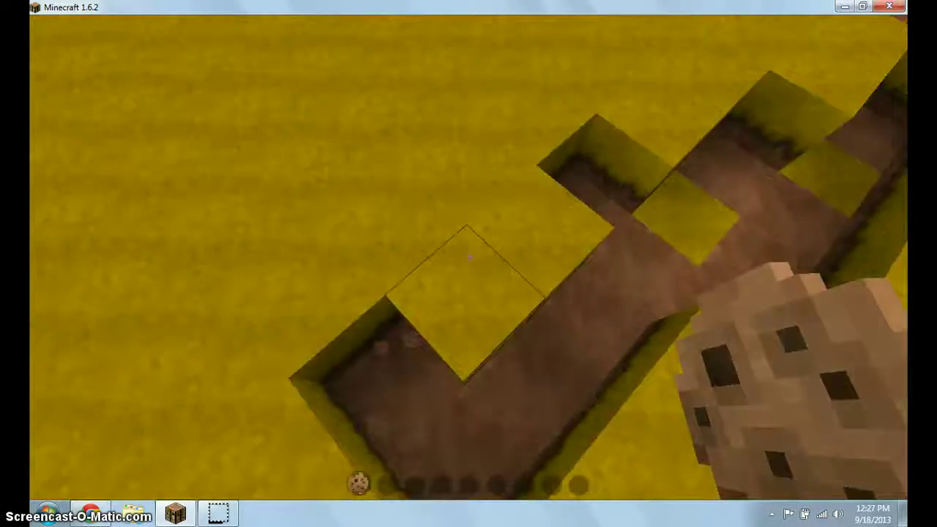
pyautogui.press('w')
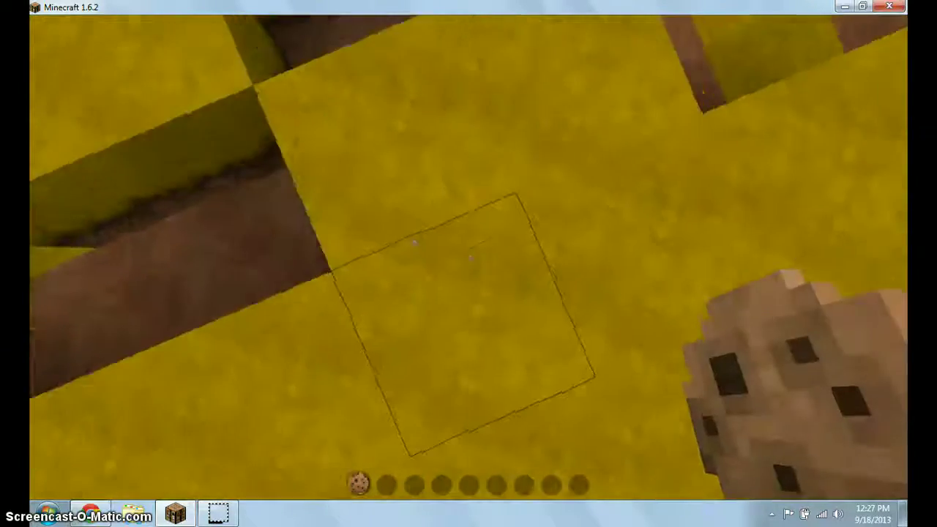
# Break more grass blocks along and around the trench with the spawn egg in hand, widening it and adding separate holes
pyautogui.click(468, 258)
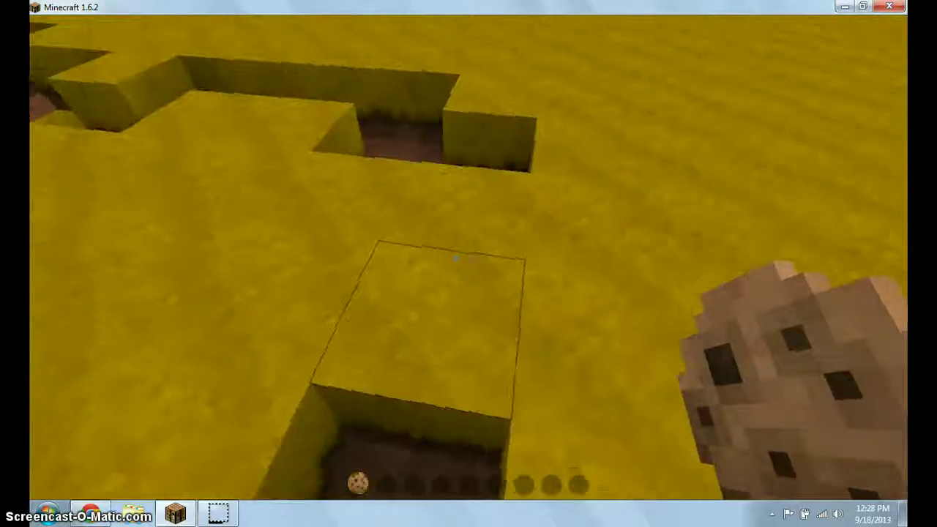
pyautogui.click(469, 258)
pyautogui.click(469, 257)
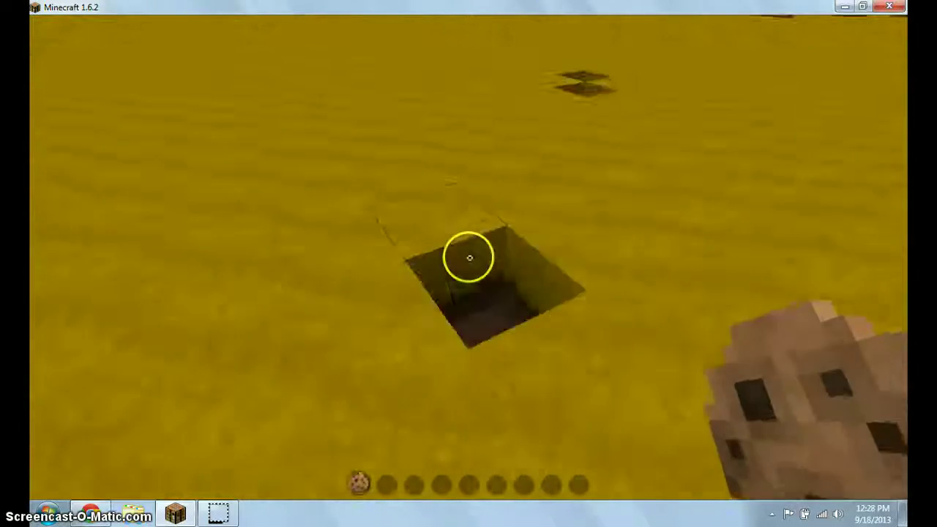
pyautogui.click(468, 258)
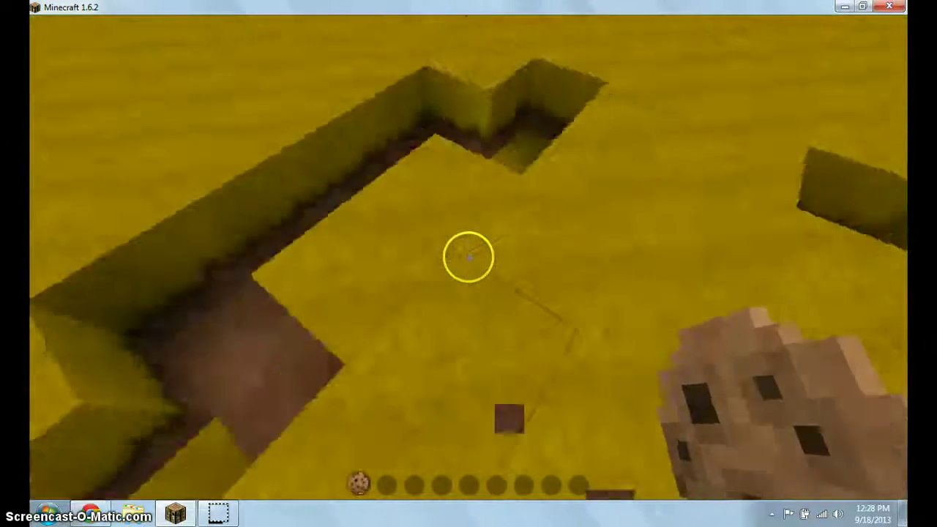
pyautogui.click(469, 258)
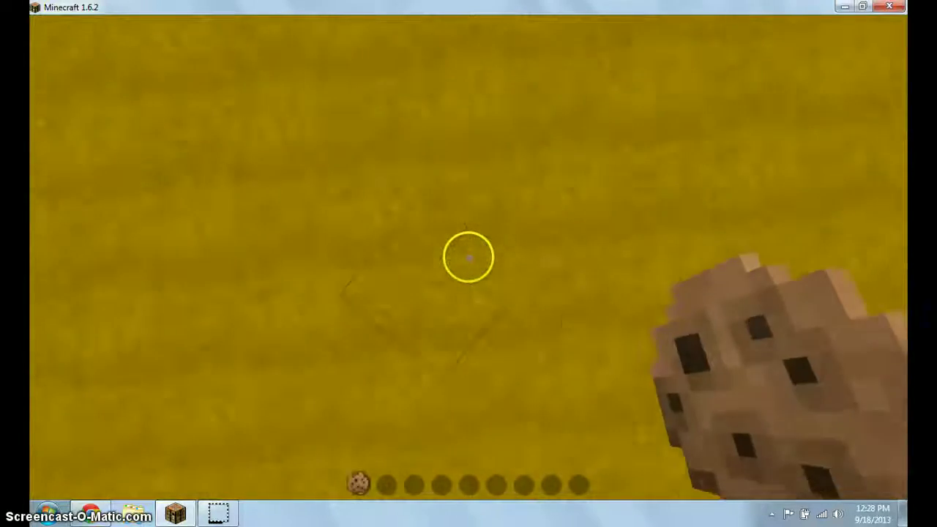
pyautogui.click(469, 257)
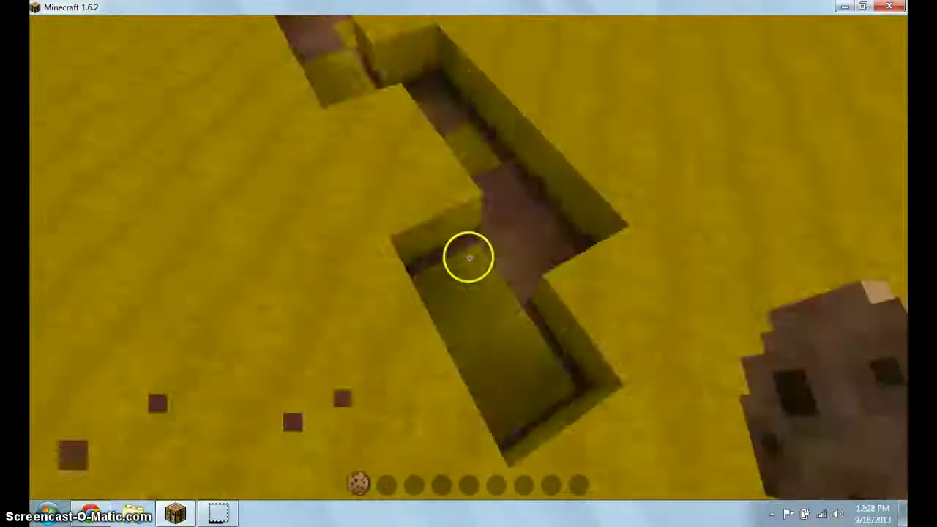
pyautogui.click(468, 258)
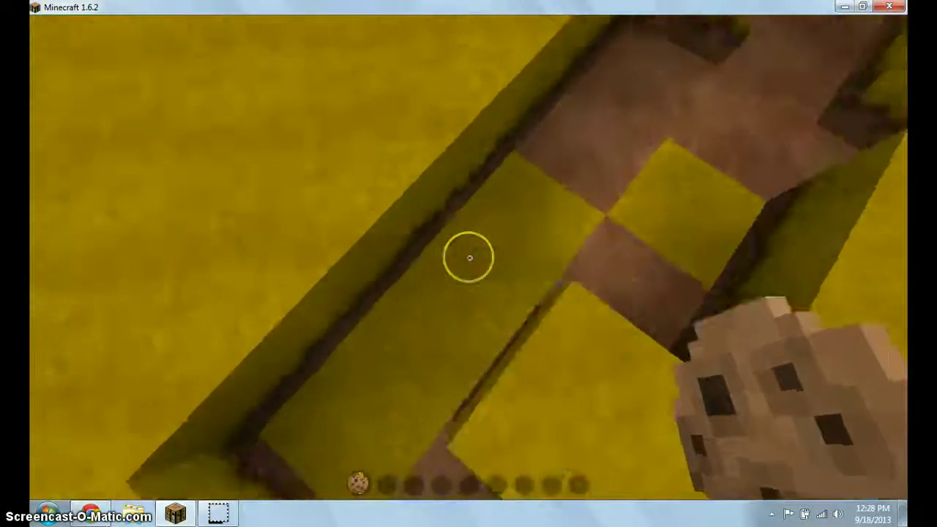
pyautogui.press('w')
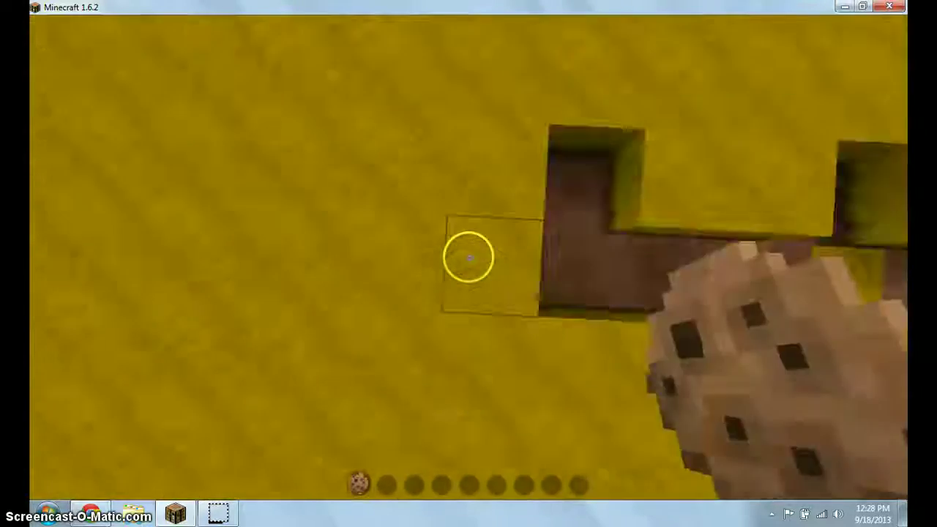
pyautogui.click(468, 257)
pyautogui.click(469, 257)
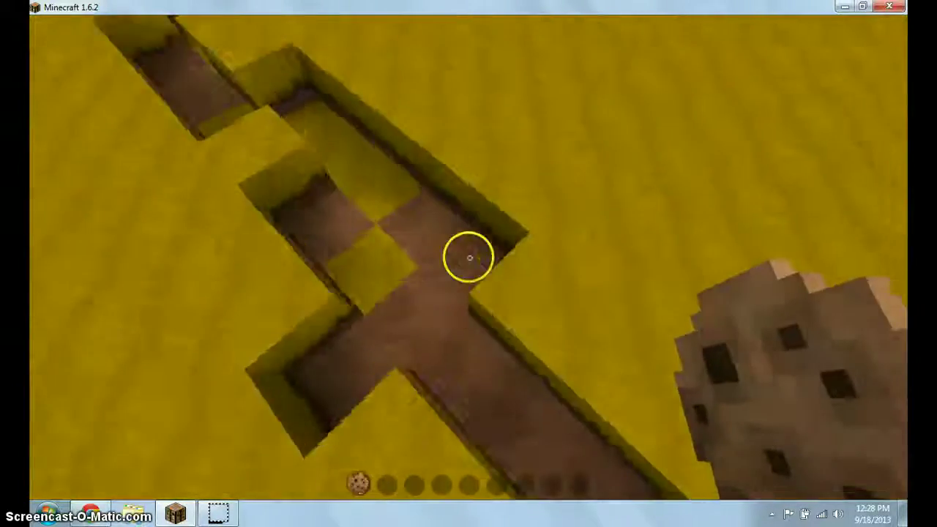
pyautogui.press('w')
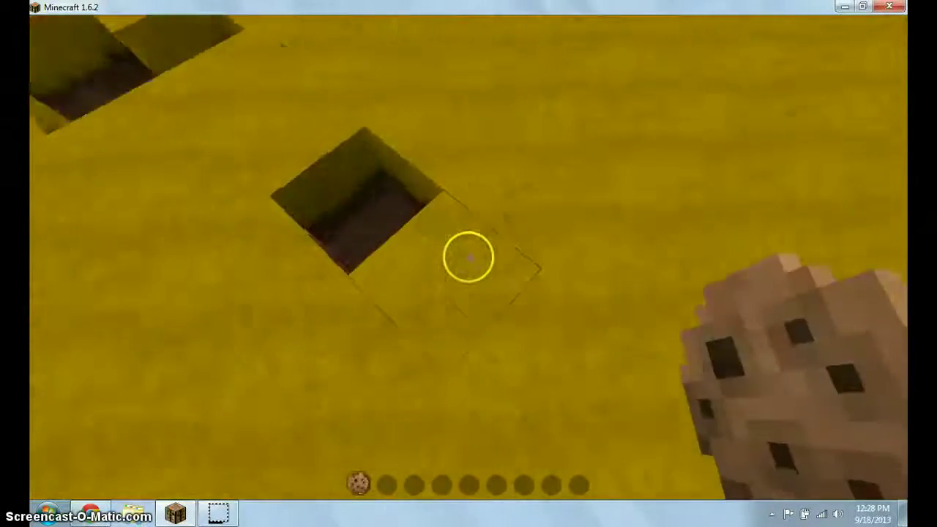
pyautogui.press('w')
pyautogui.click(469, 258)
pyautogui.click(469, 258)
pyautogui.click(469, 258)
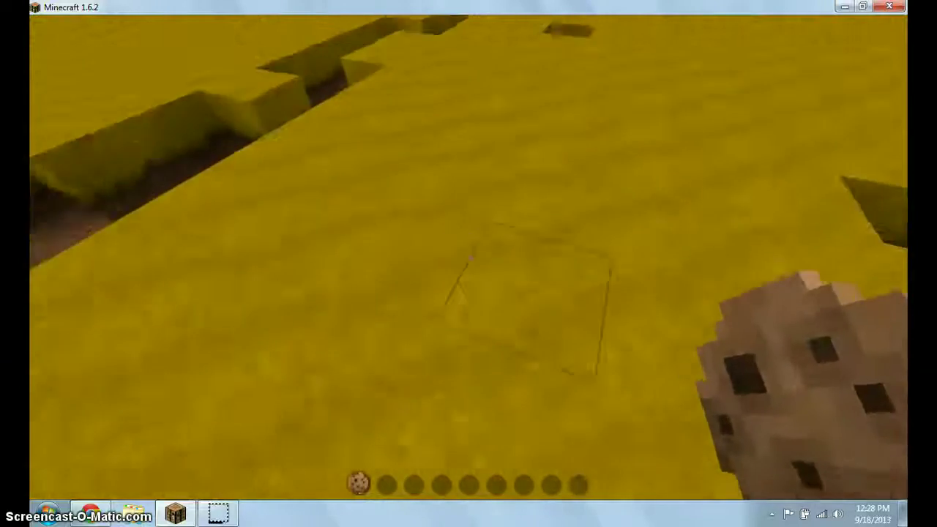
pyautogui.click(469, 258)
pyautogui.click(470, 257)
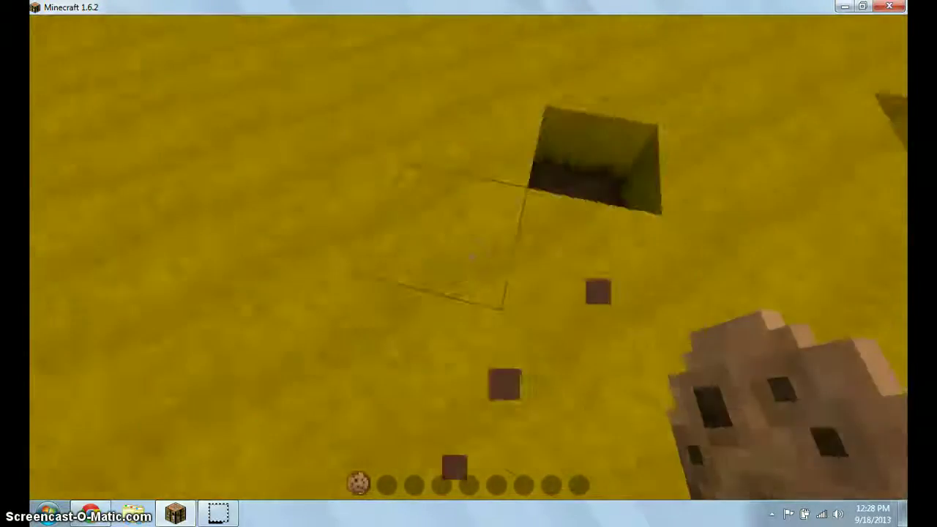
pyautogui.press('w')
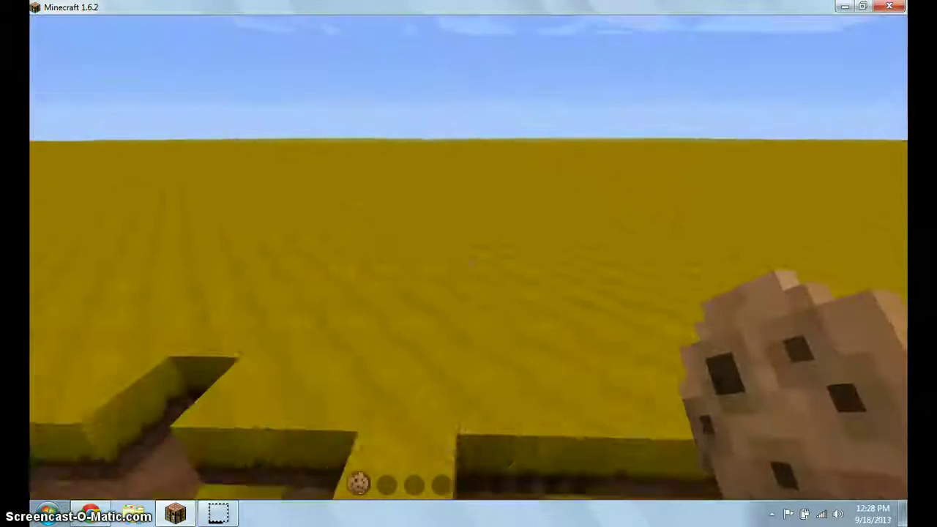
pyautogui.click(468, 258)
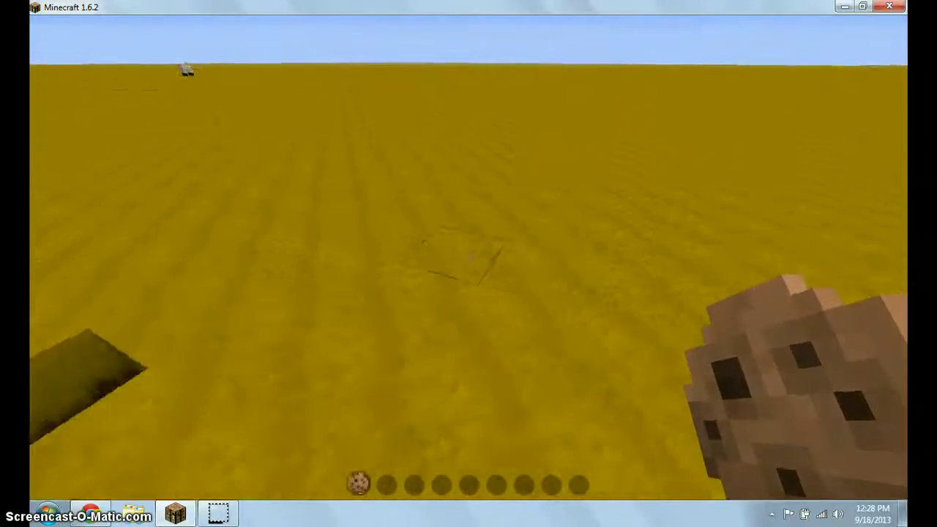
pyautogui.click(469, 258)
pyautogui.press('w')
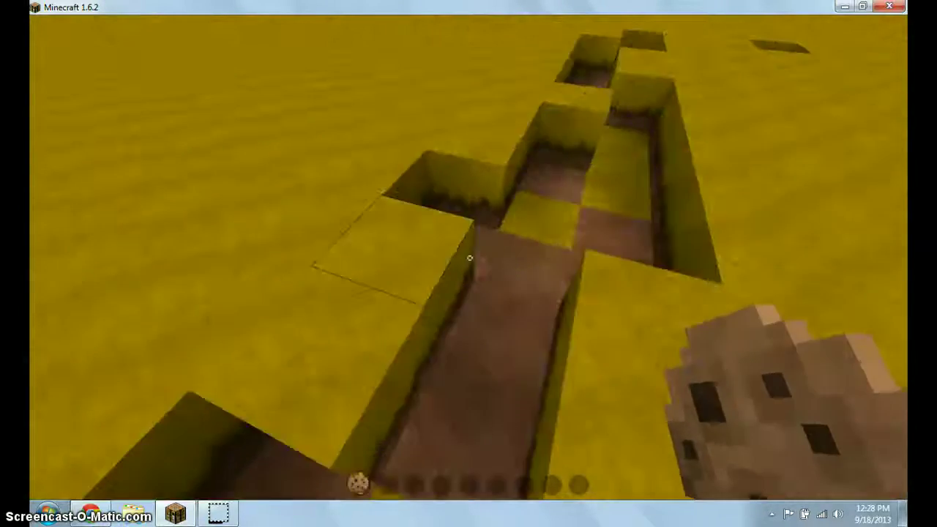
pyautogui.press('w')
pyautogui.click(470, 258)
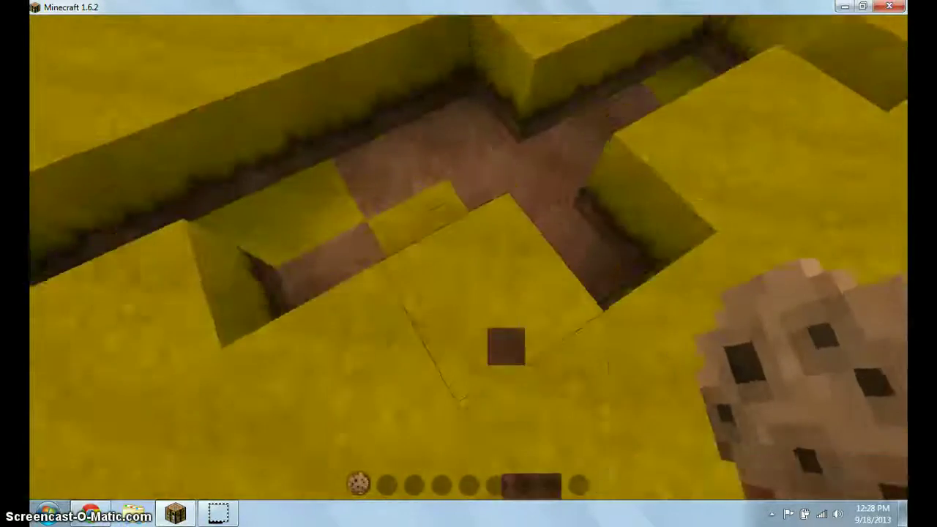
pyautogui.click(471, 258)
pyautogui.press('w')
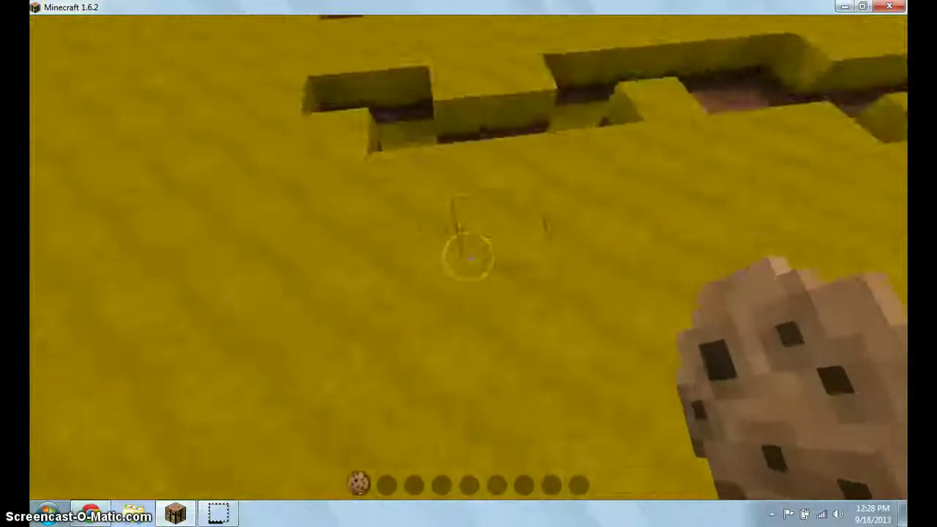
pyautogui.click(468, 257)
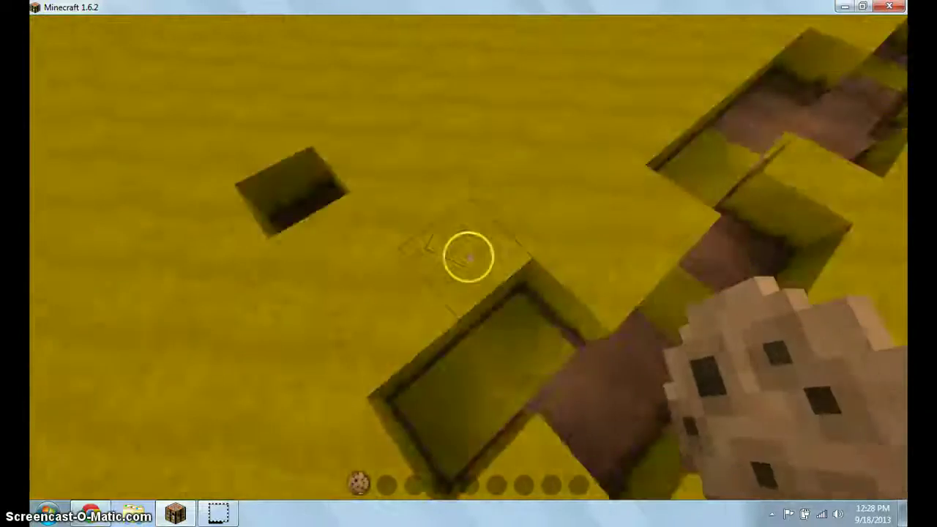
# Move to an untouched patch of grass and break several blocks there, keeping the spawn egg in hand
pyautogui.press('w')
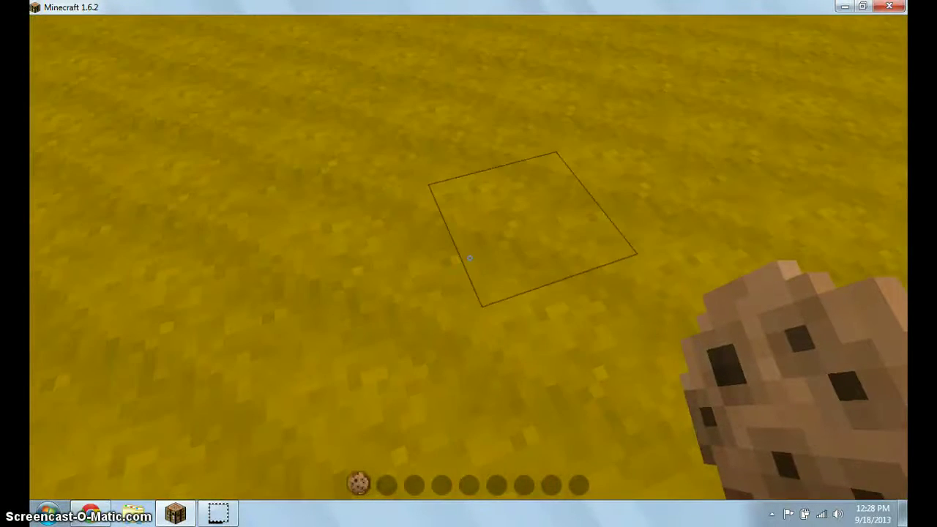
pyautogui.click(468, 258)
pyautogui.click(469, 258)
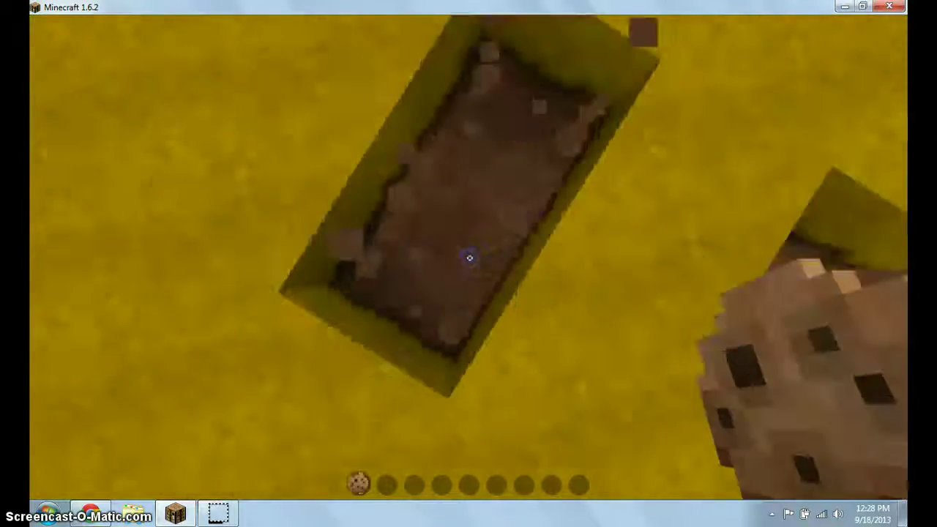
pyautogui.click(469, 258)
pyautogui.click(469, 259)
pyautogui.press('1')
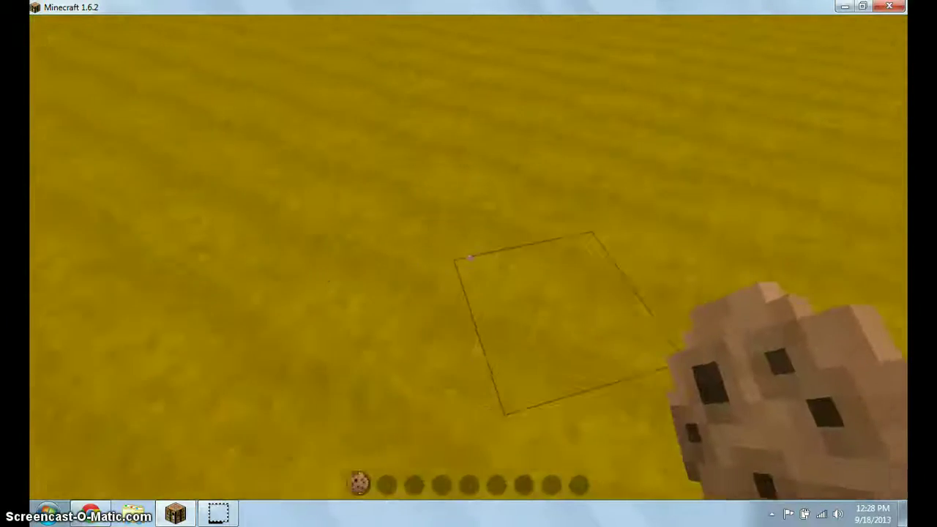